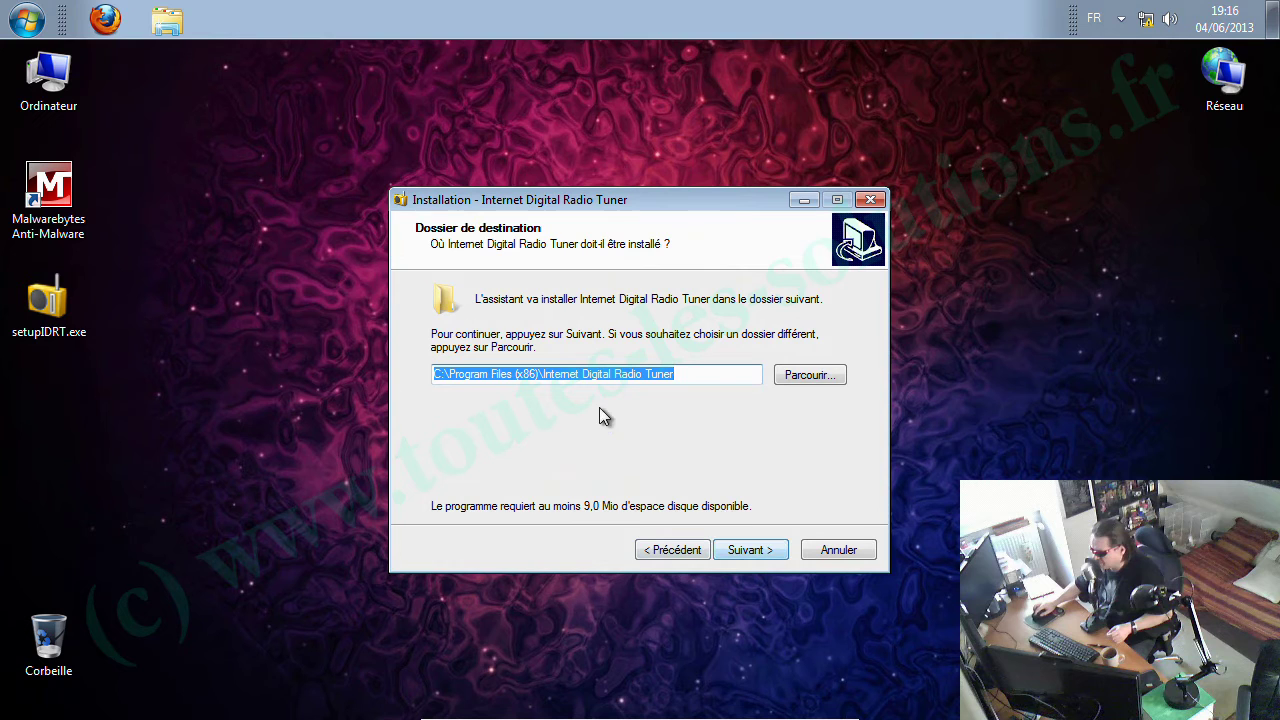
- Complete the Internet Digital Radio Tuner installation with the default folders and no desktop icon, and launch the program
left_click(759, 548)
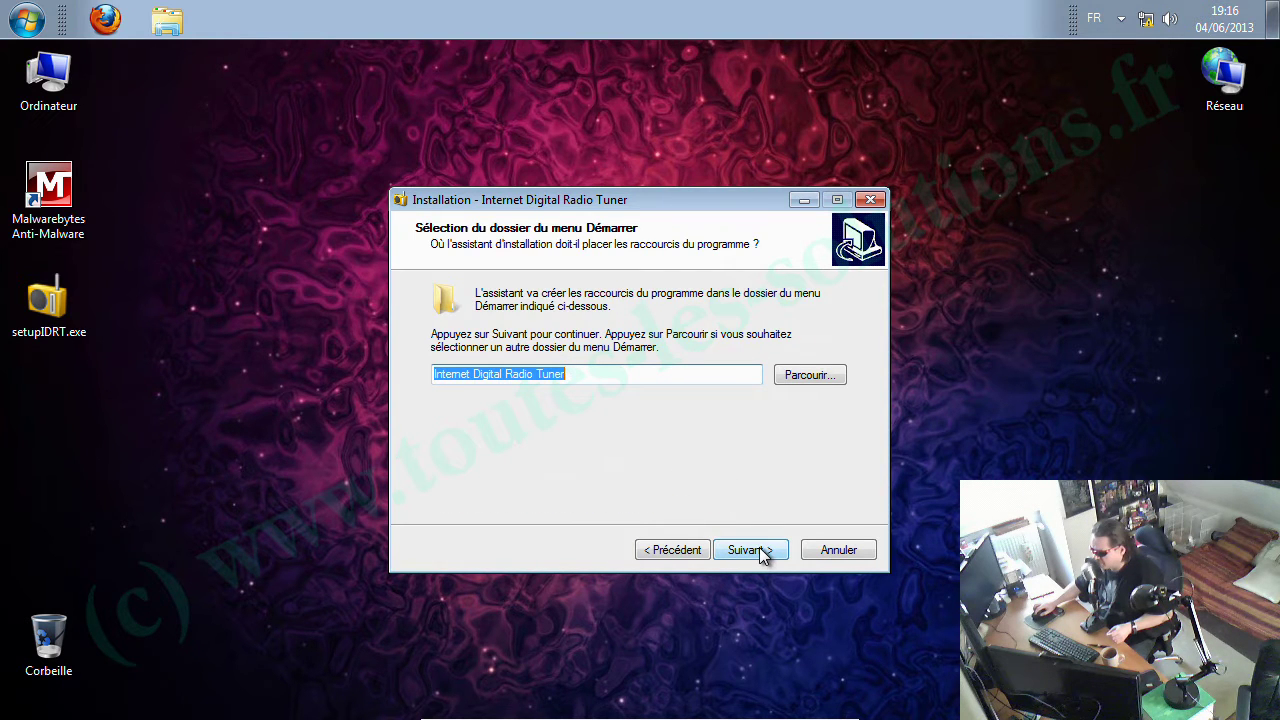
left_click(759, 548)
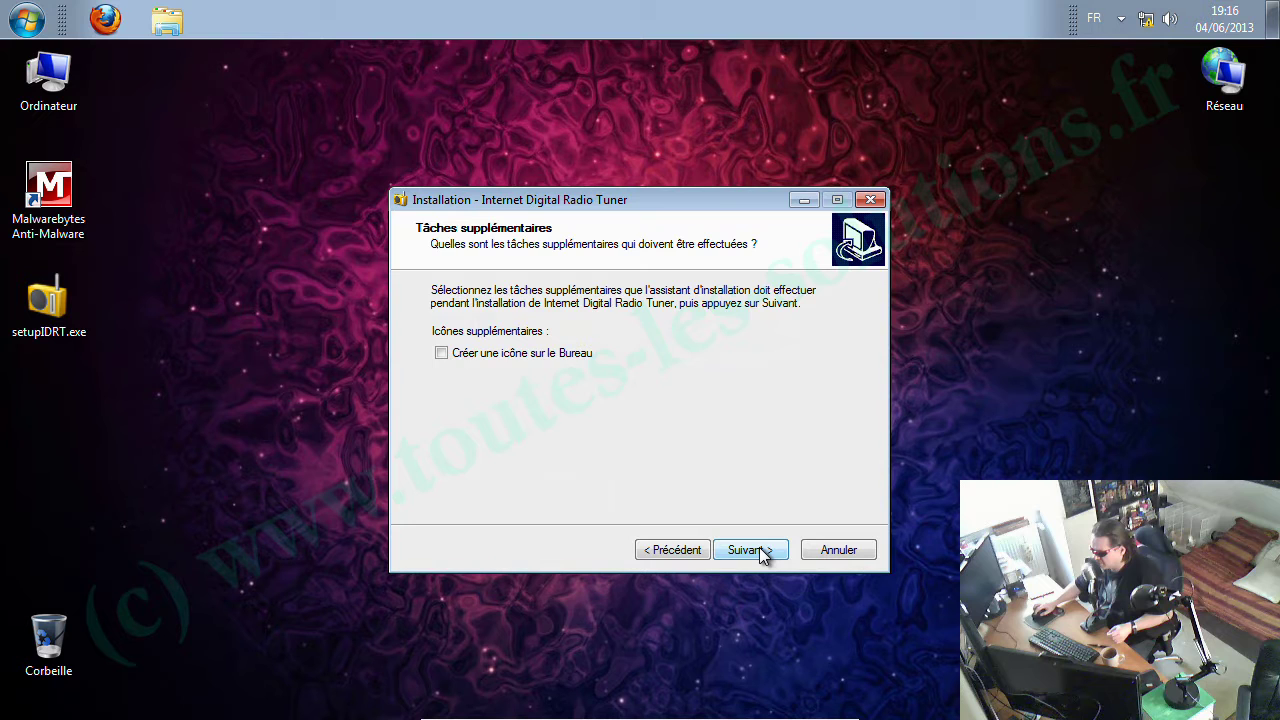
left_click(759, 548)
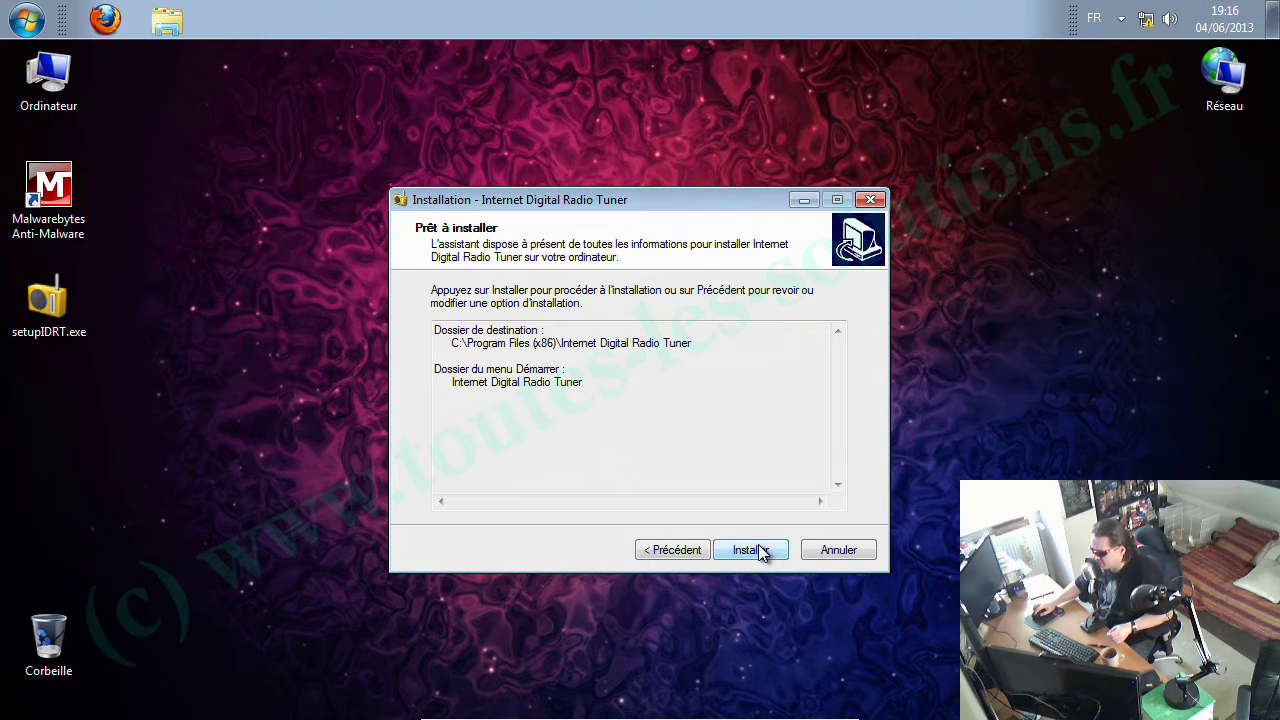
left_click(759, 550)
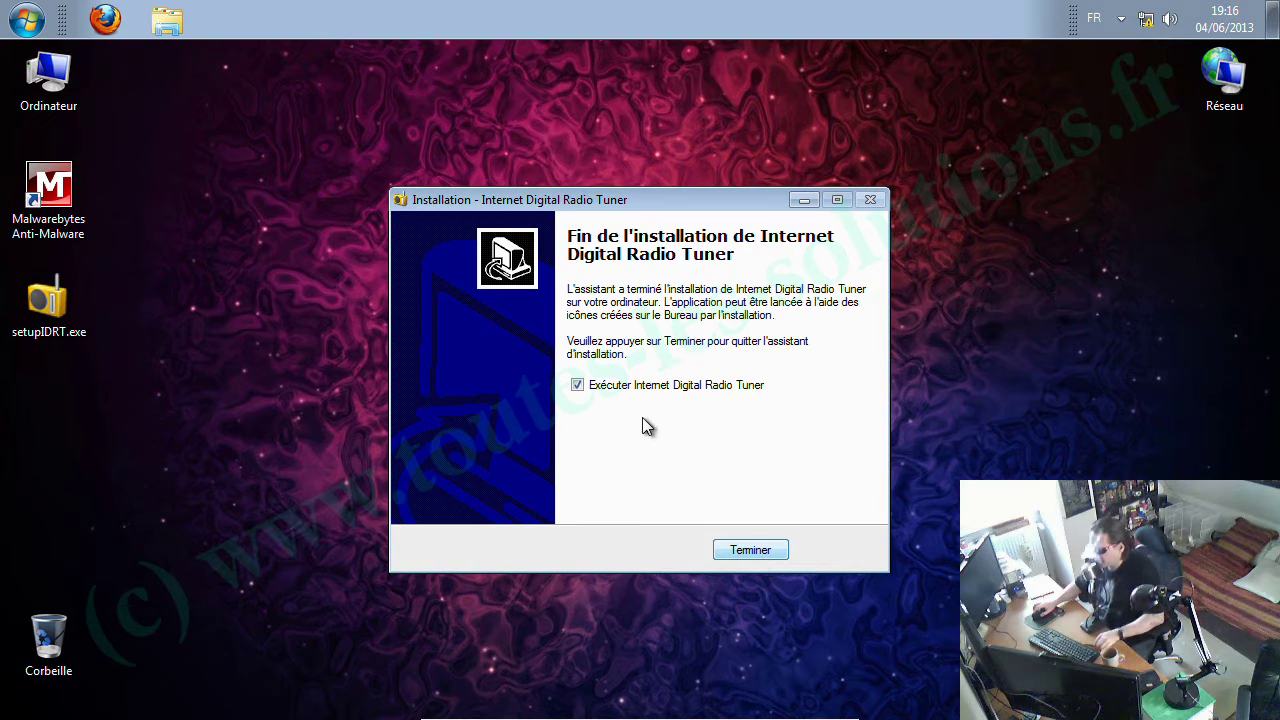
left_click(757, 552)
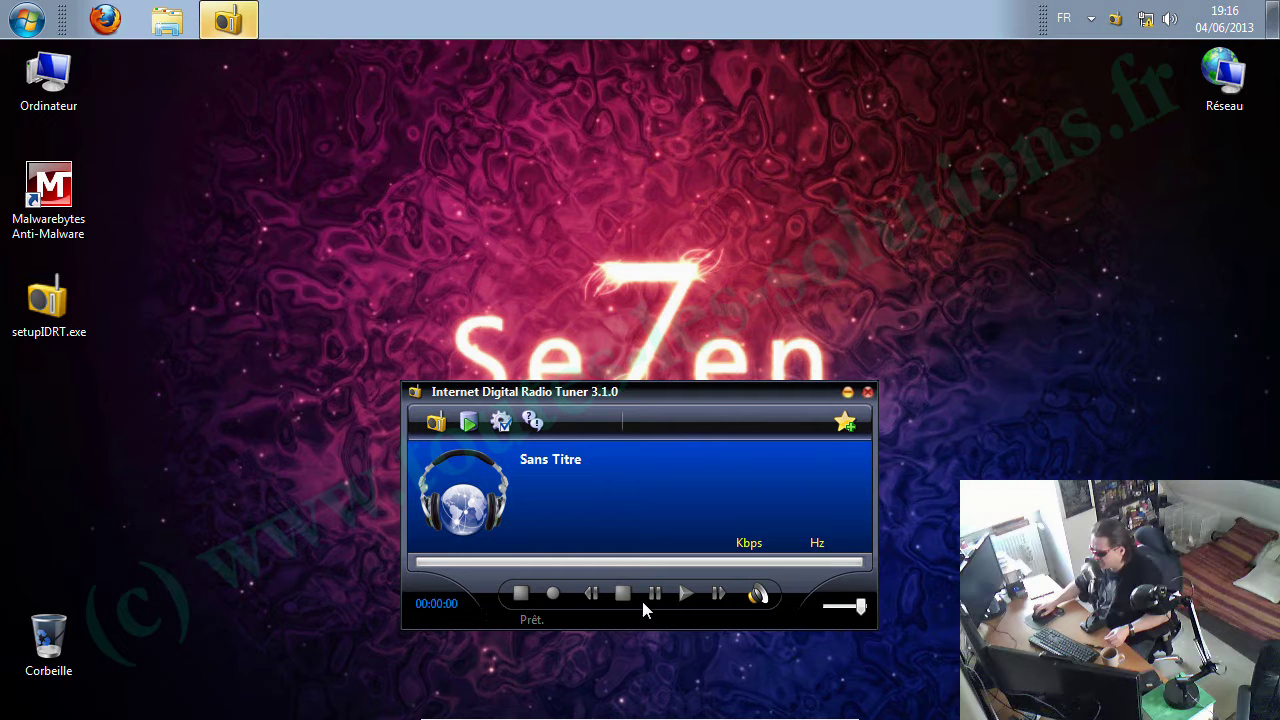
- Open the radio list and move its window fully into view, shifting the taskbar aside temporarily and restoring it
left_click_drag(668, 393, 650, 189)
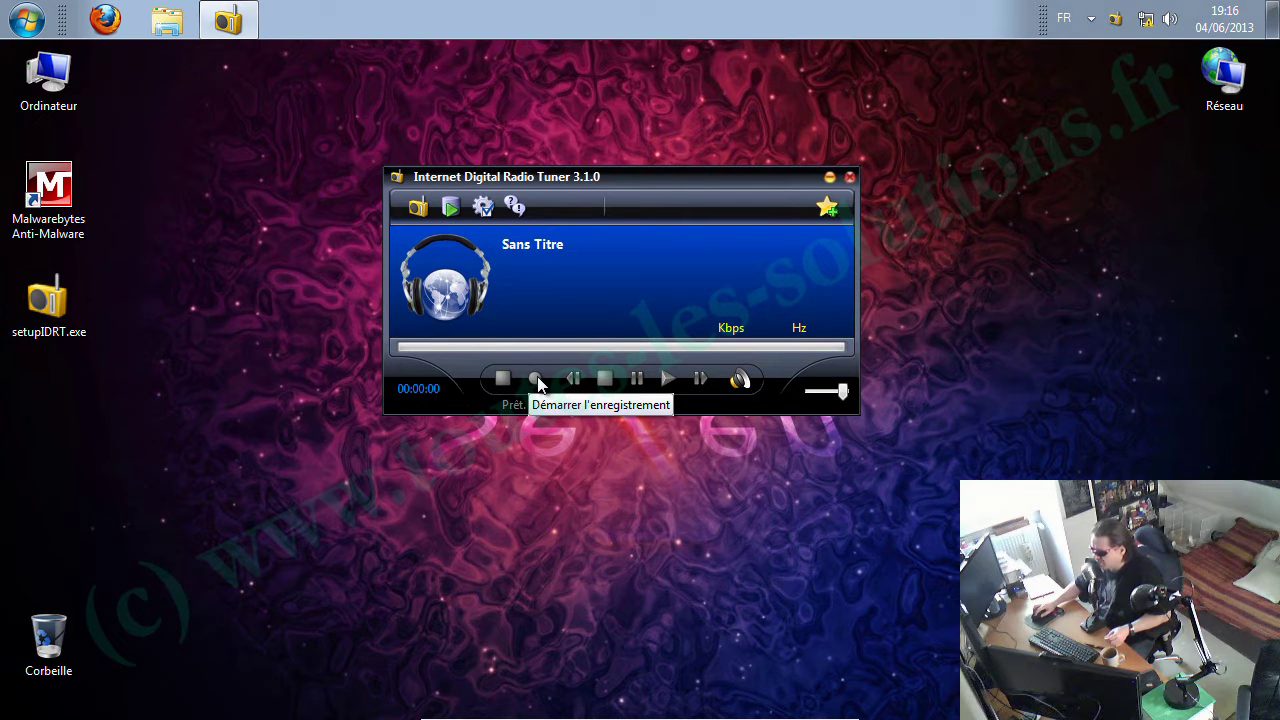
left_click(740, 381)
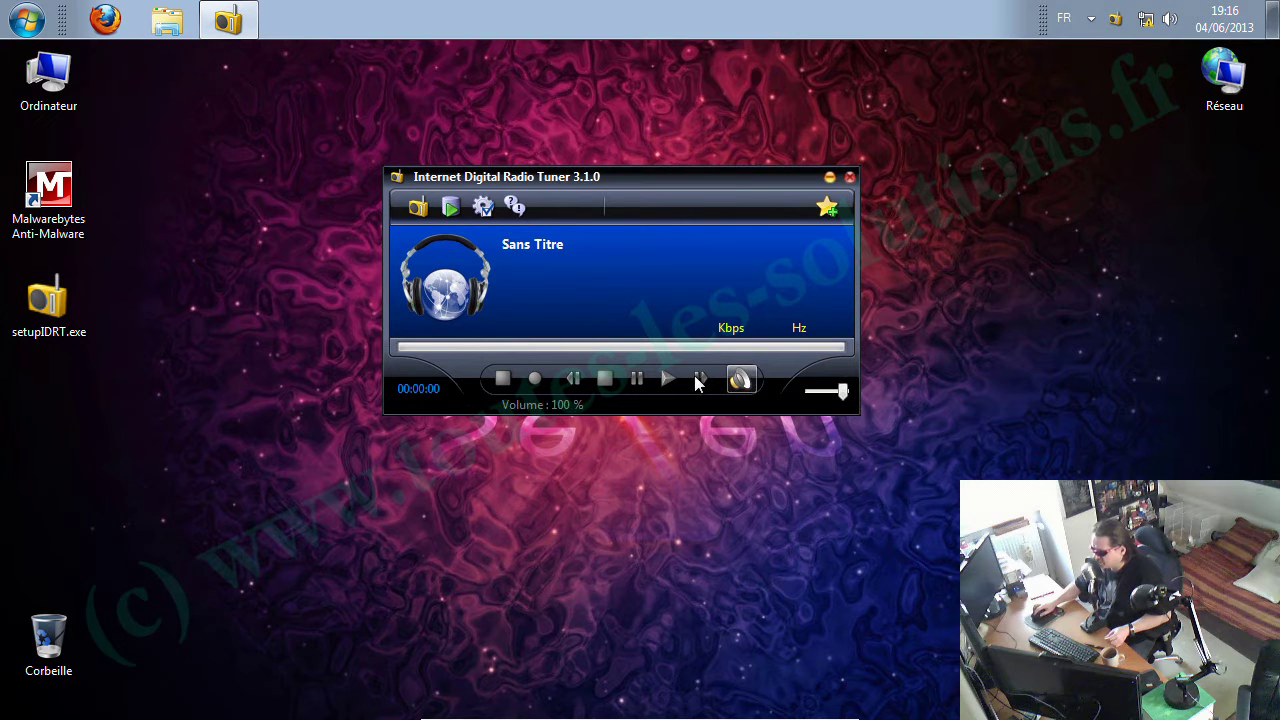
left_click(419, 207)
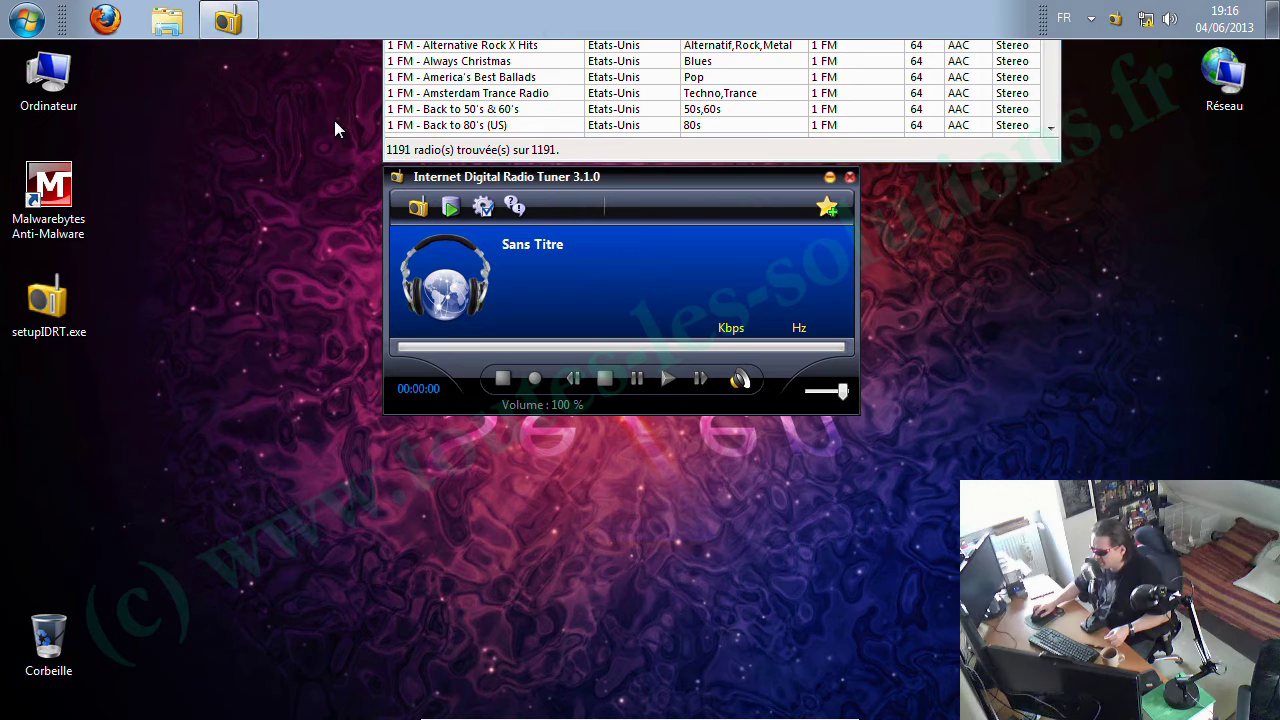
left_click_drag(543, 24, 30, 360)
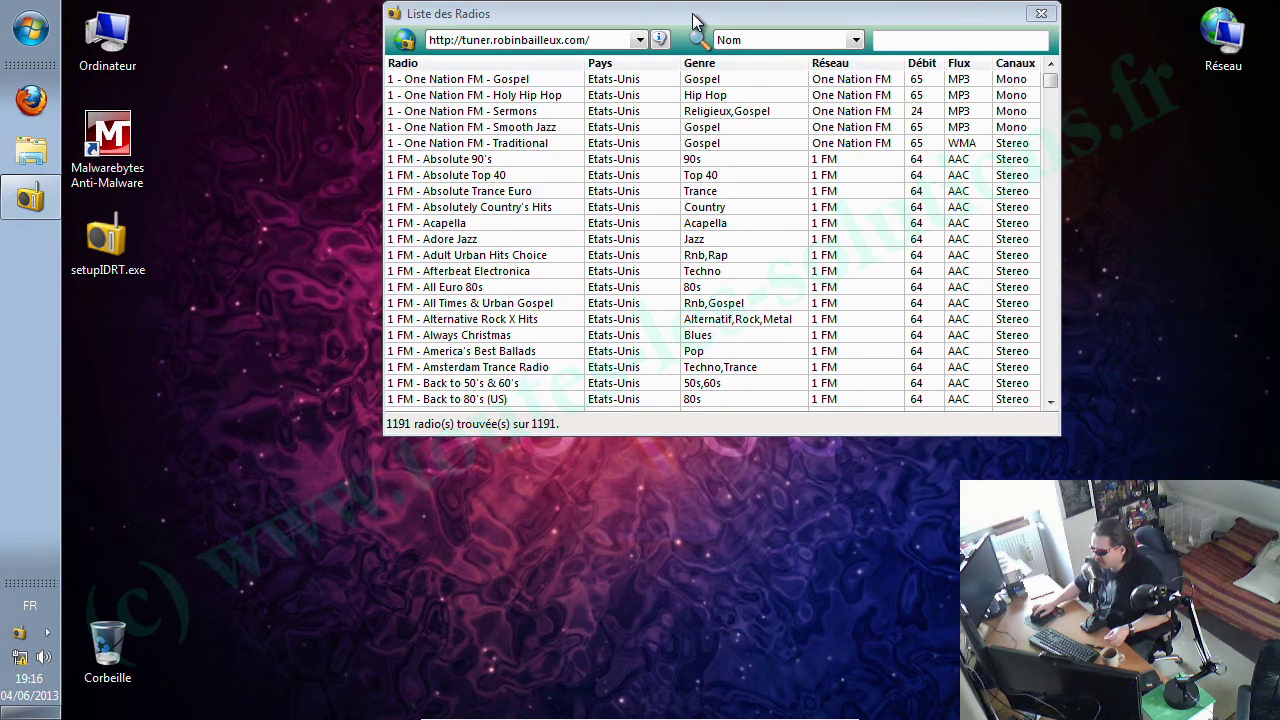
left_click(30, 199)
left_click_drag(30, 360, 600, 20)
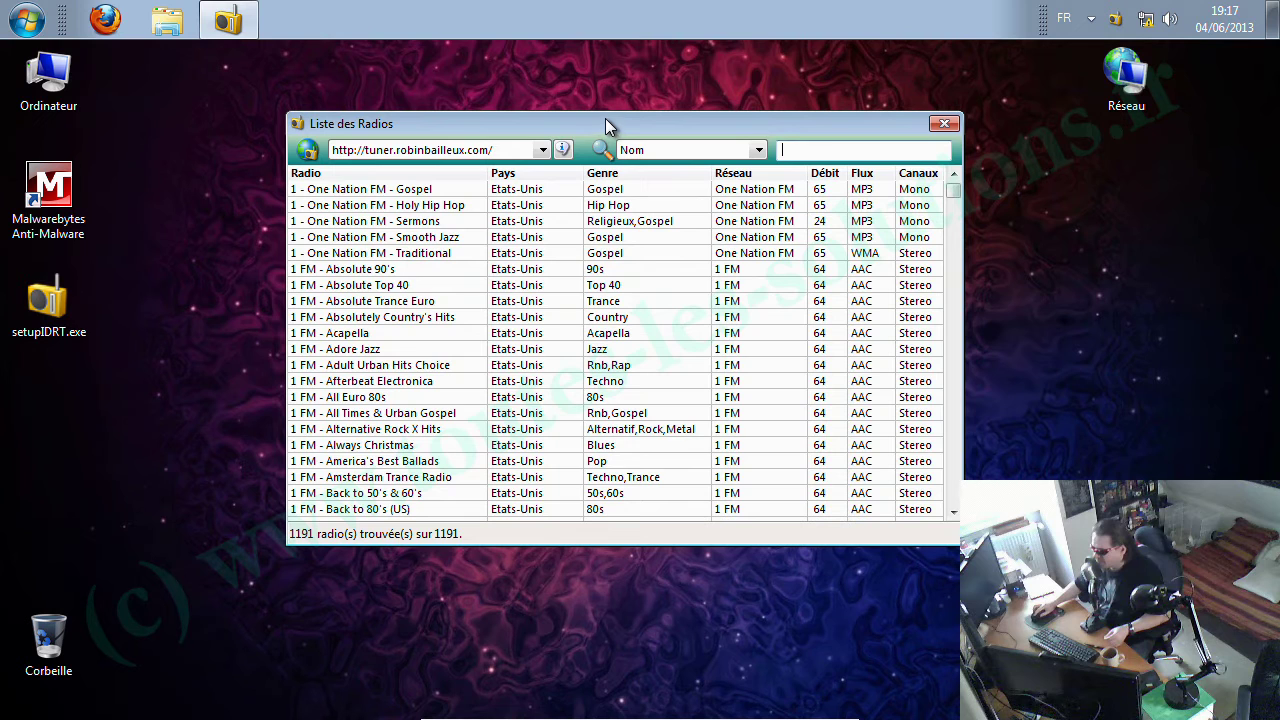
- Try sorting the radio list by country and by station name
left_click(389, 171)
left_click(389, 171)
left_click(551, 174)
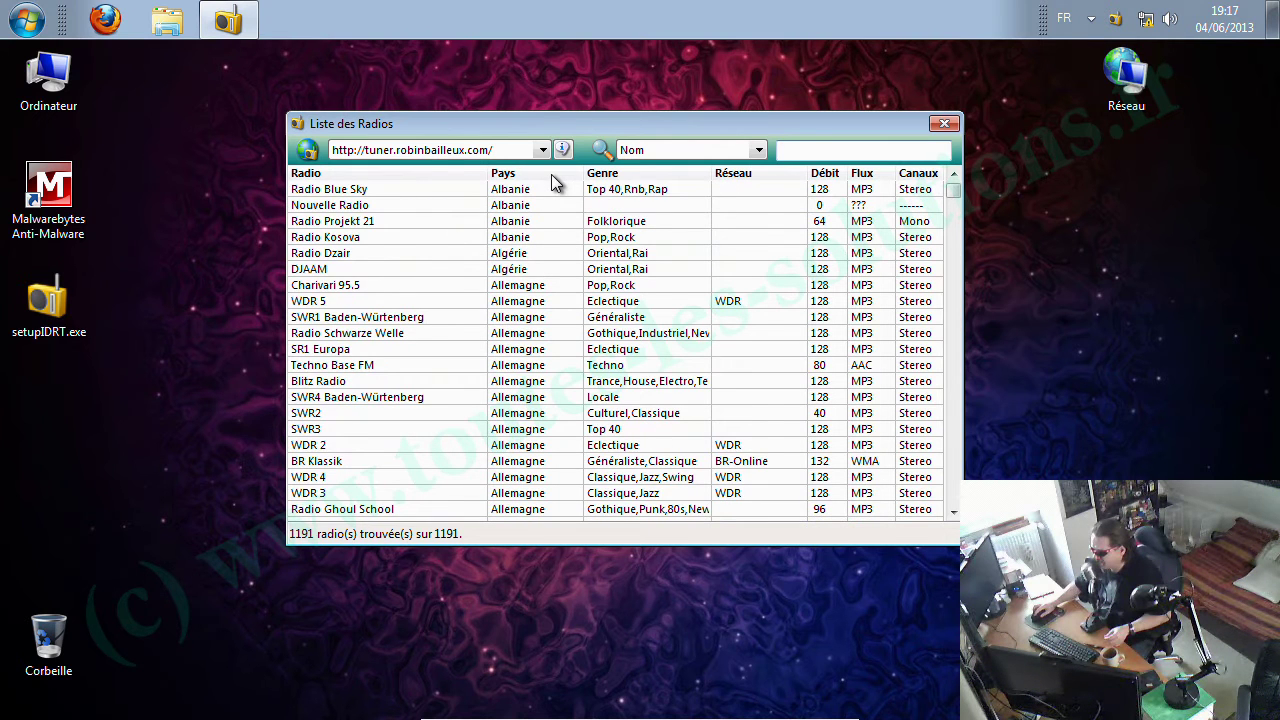
left_click(442, 170)
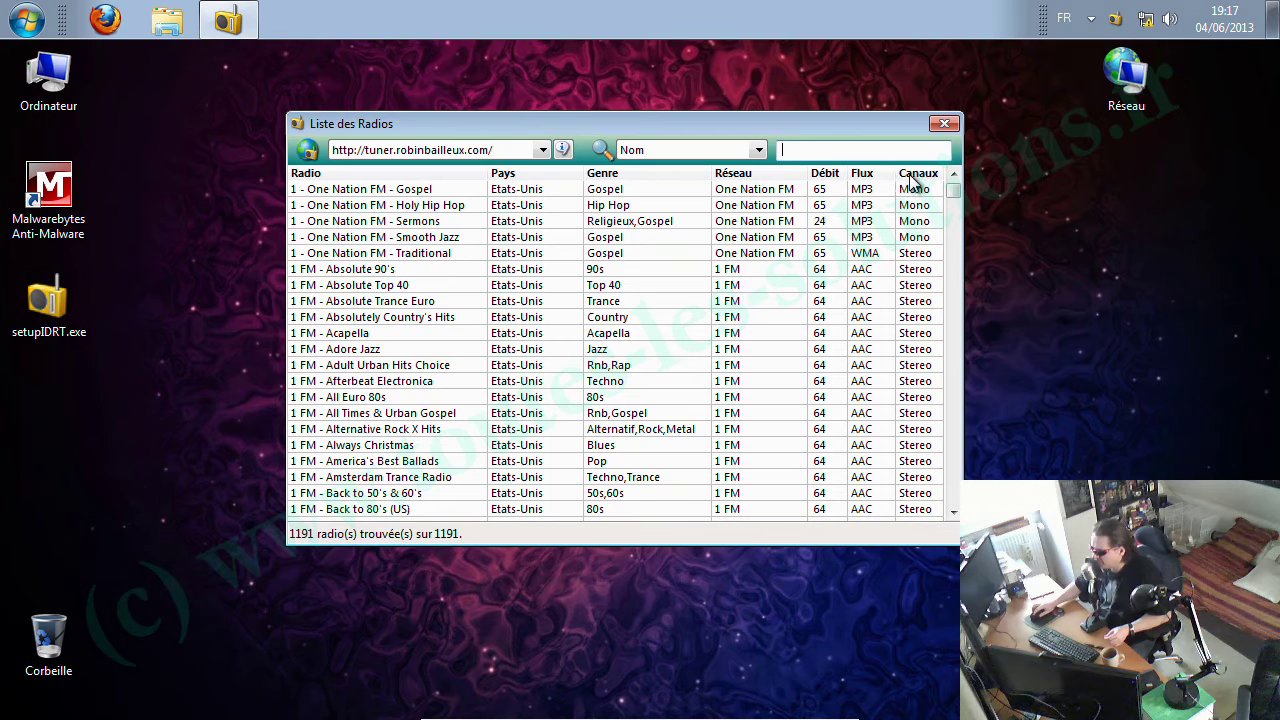
- Browse the radio list sorted by country down to the stations in France, and close the list
left_click(518, 172)
scroll(585, 337, "down", 10)
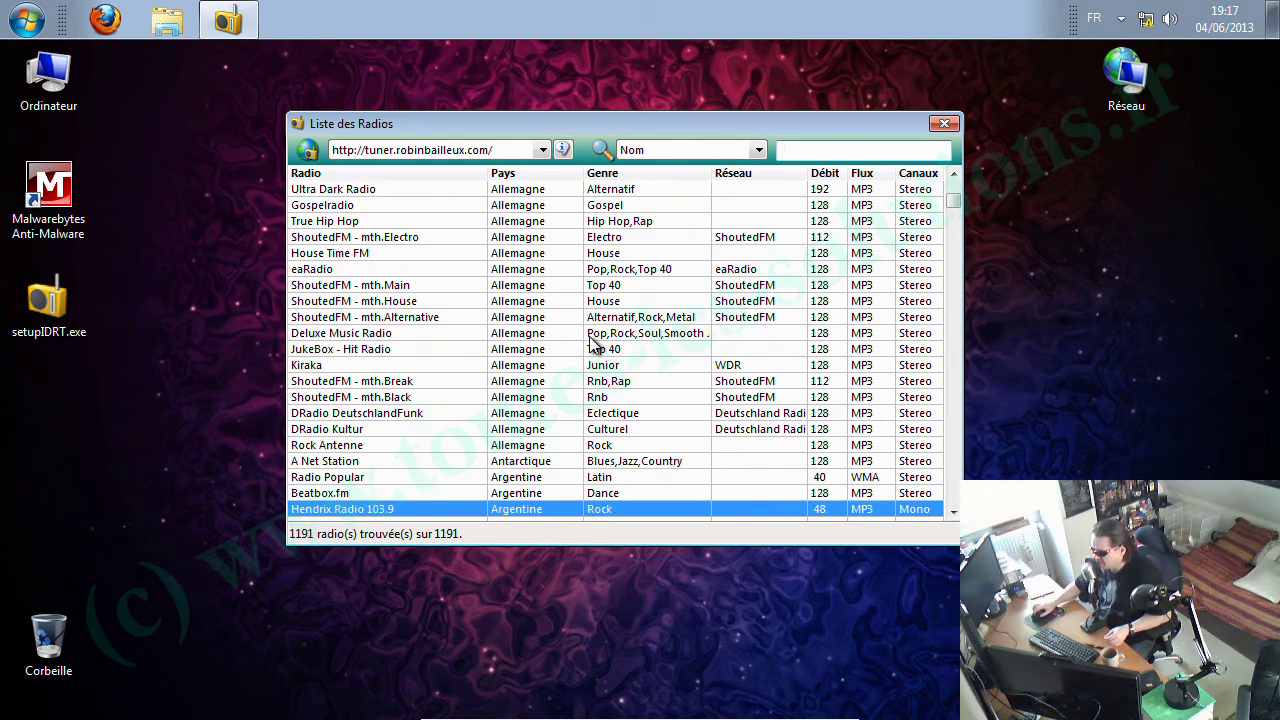
key("Down")
key("Down")
key("Down")
key("Down")
key("Down")
key("Down")
key("Down")
key("Down")
key("Down")
key("Down")
key("Down")
key("Down")
key("Down")
key("Down")
key("Down")
key("Down")
key("Down")
key("Down")
key("Down")
key("Down")
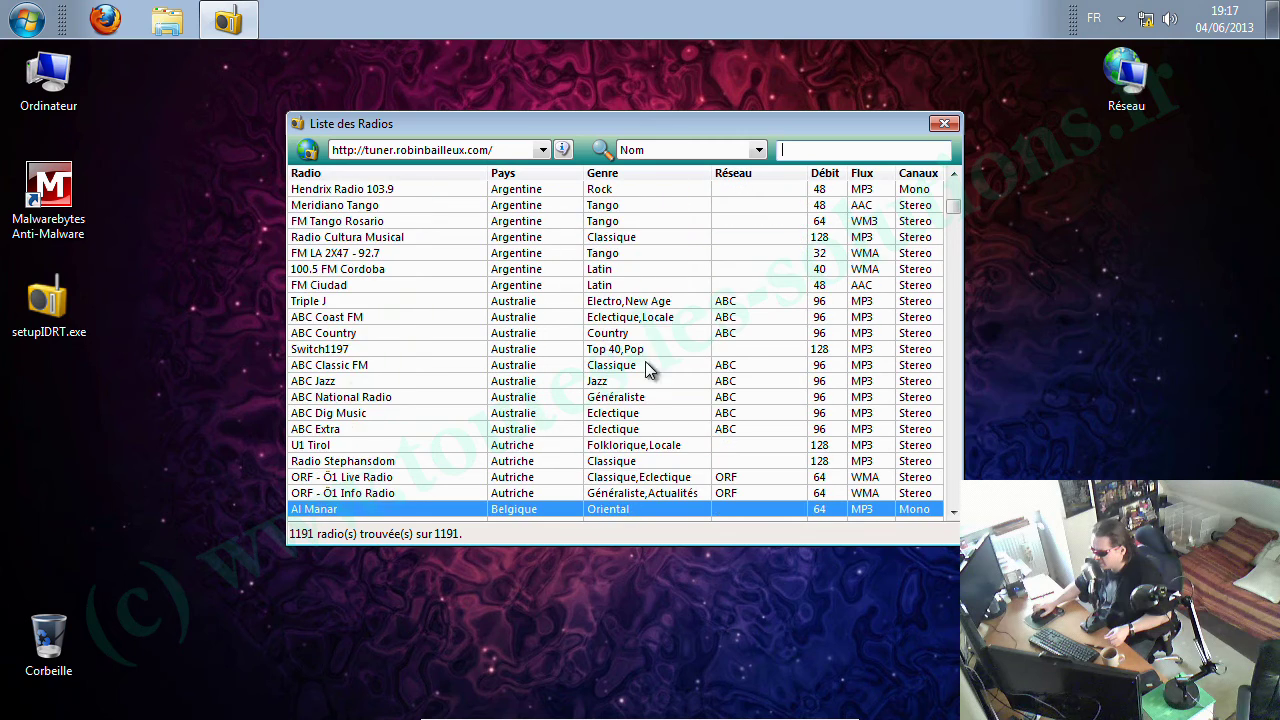
key("Down")
key("Down")
key("Down")
key("Down")
key("Down")
key("Down")
key("Down")
left_click_drag(955, 207, 955, 333)
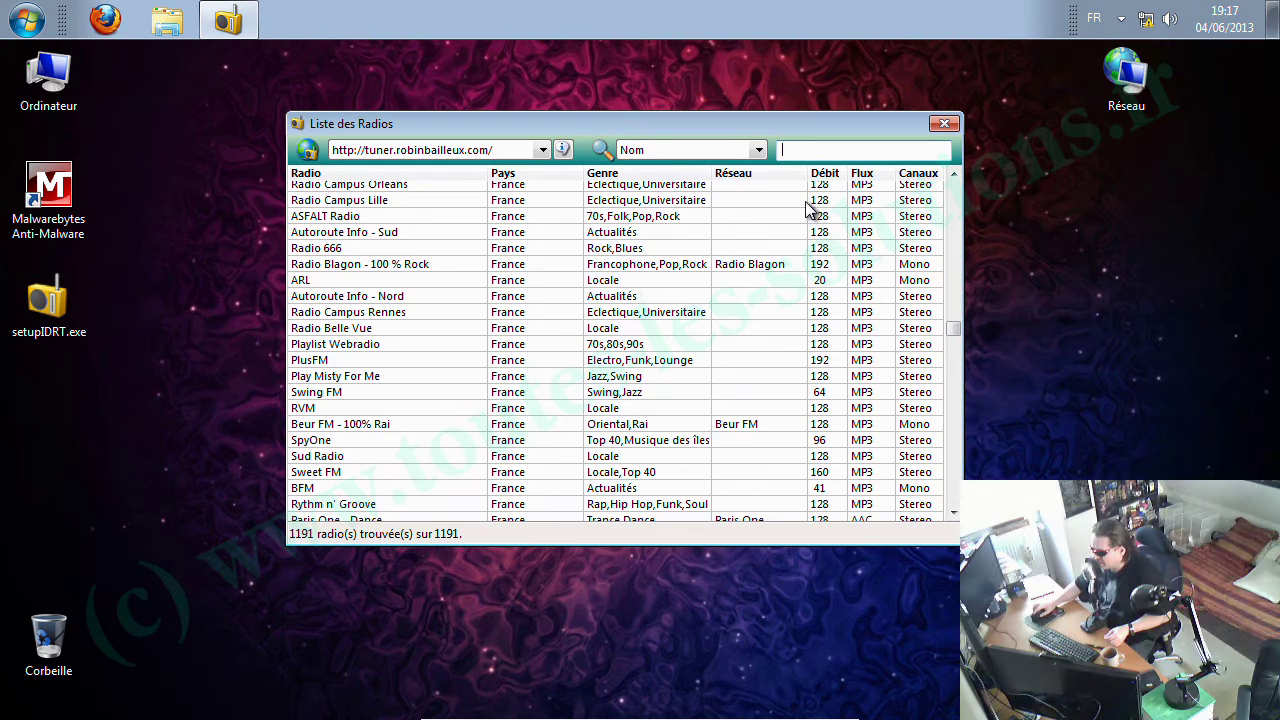
left_click(944, 124)
- Open the tuner's configuration and move its window over the player, with the taskbar put back along the upper screen edge
left_click_drag(650, 176, 647, 220)
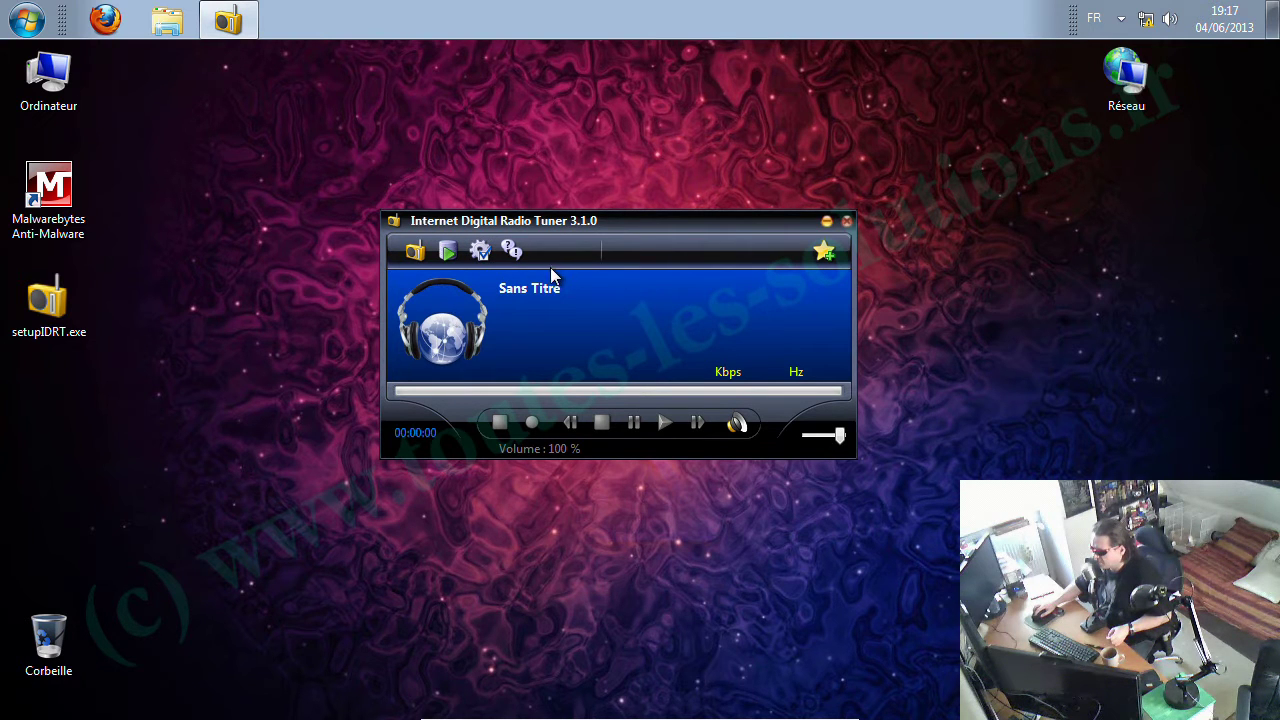
left_click(479, 252)
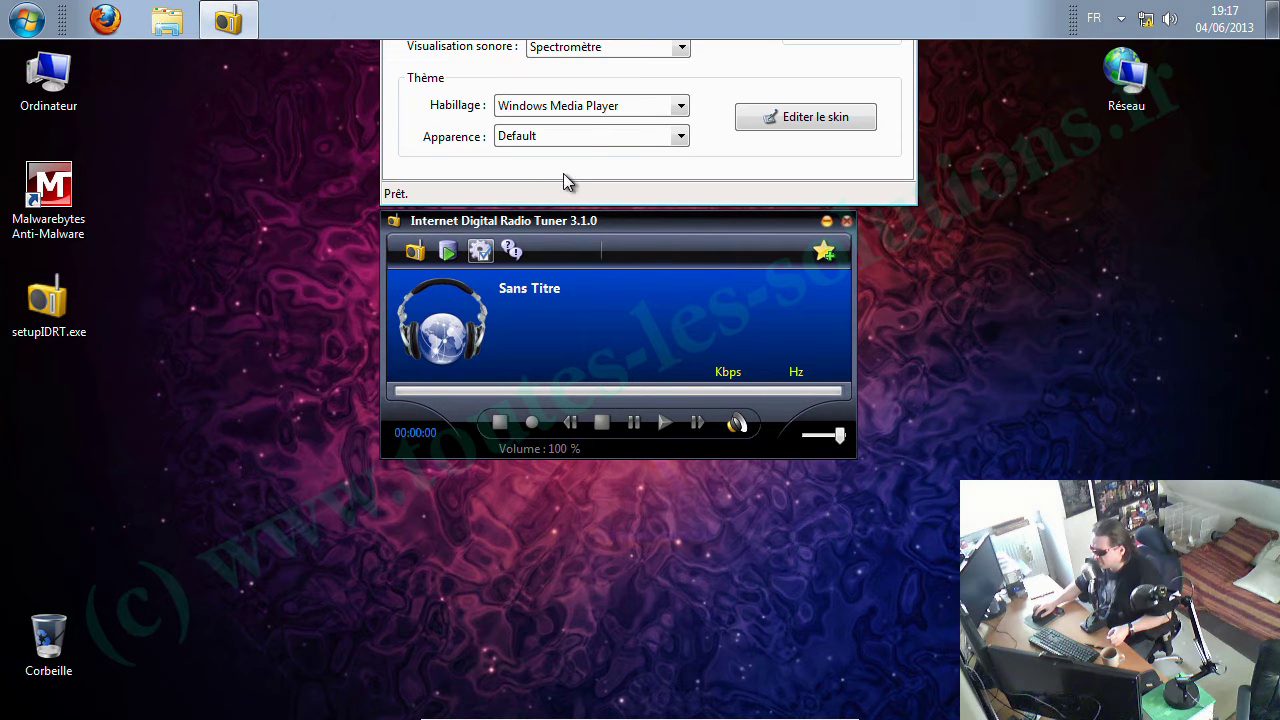
left_click_drag(629, 29, 67, 268)
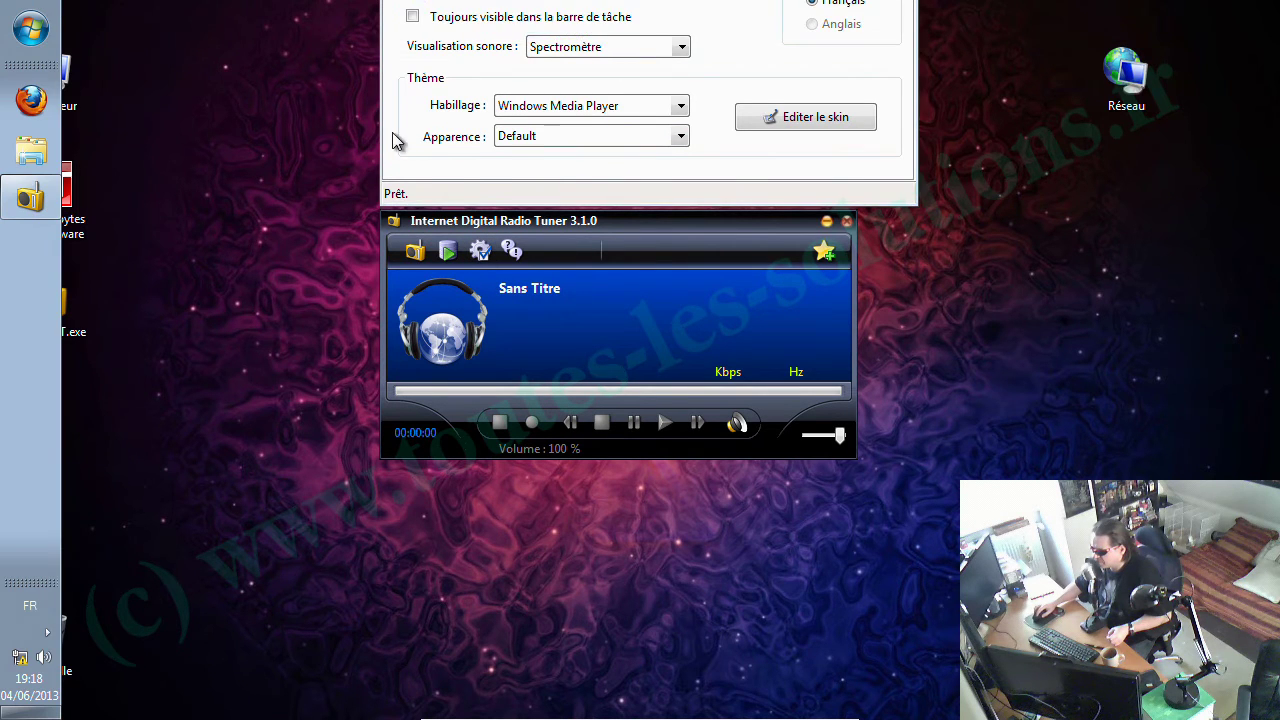
left_click_drag(686, 23, 638, 177)
left_click_drag(16, 347, 624, 45)
left_click(625, 175)
left_click_drag(625, 175, 626, 151)
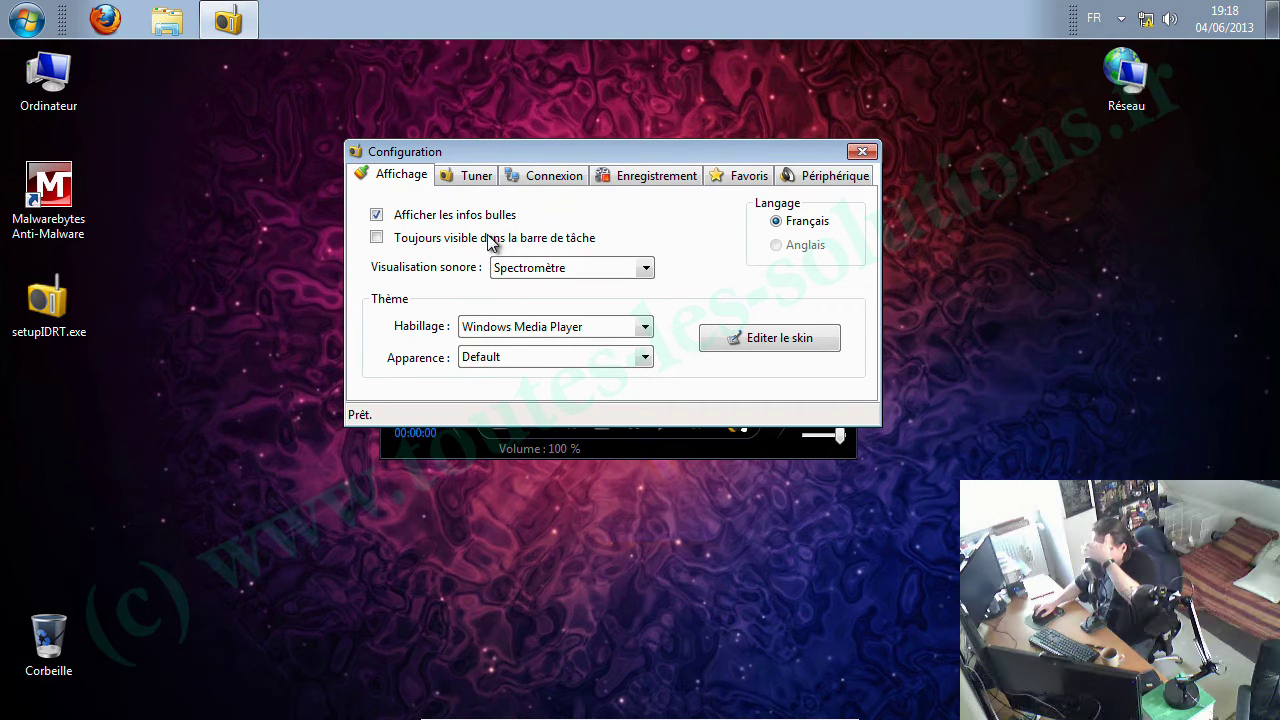
- Review the sound visualisation choices without changing them, and set the theme skin (Habillage) to I-Tunes
left_click(643, 270)
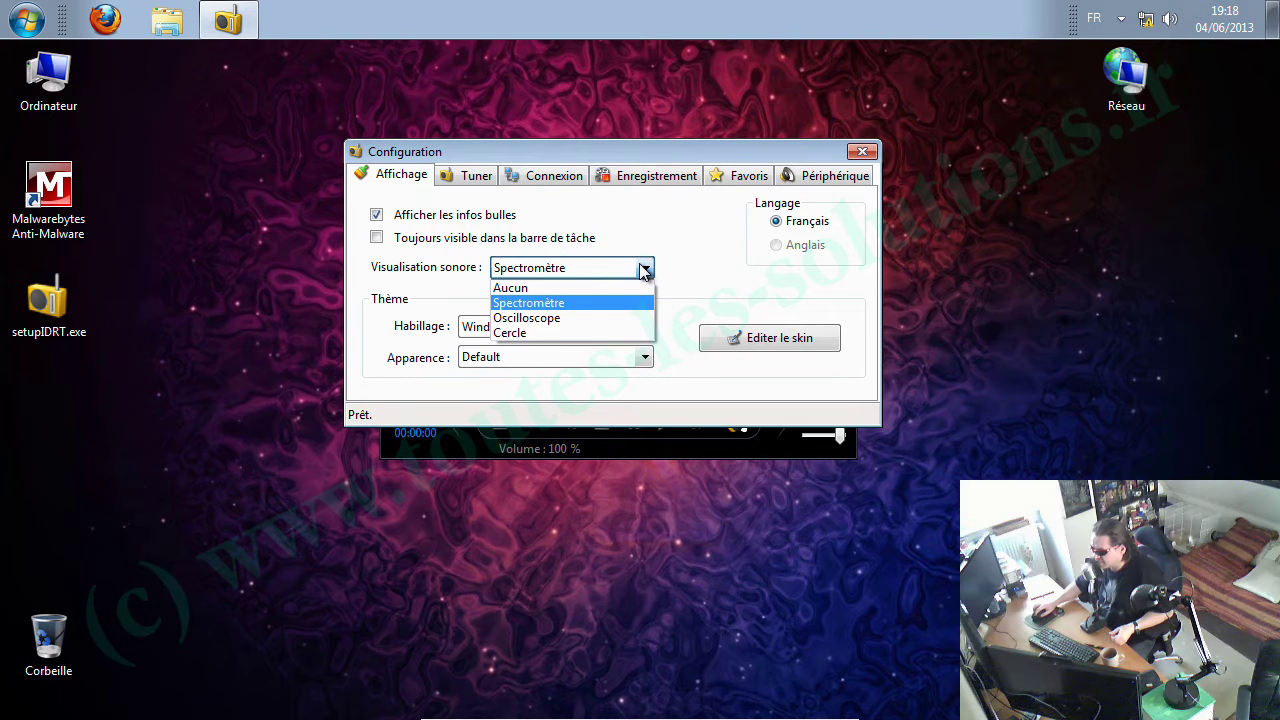
left_click(660, 224)
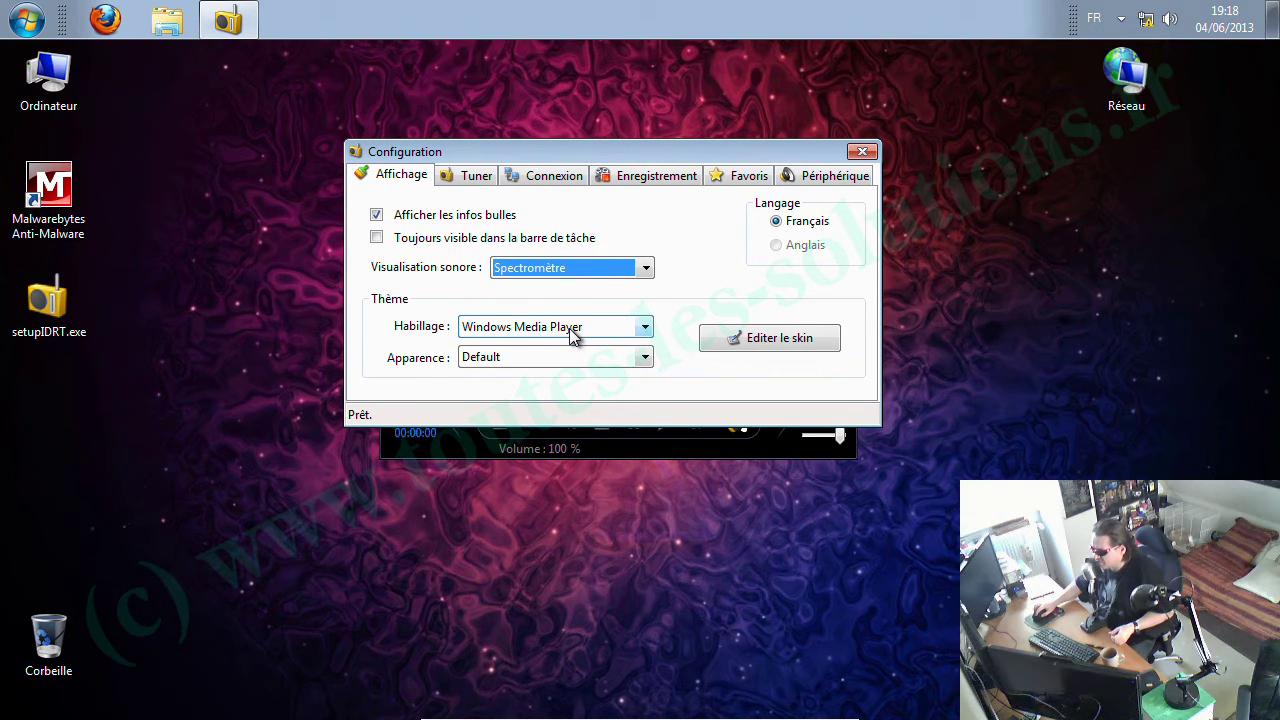
left_click(640, 334)
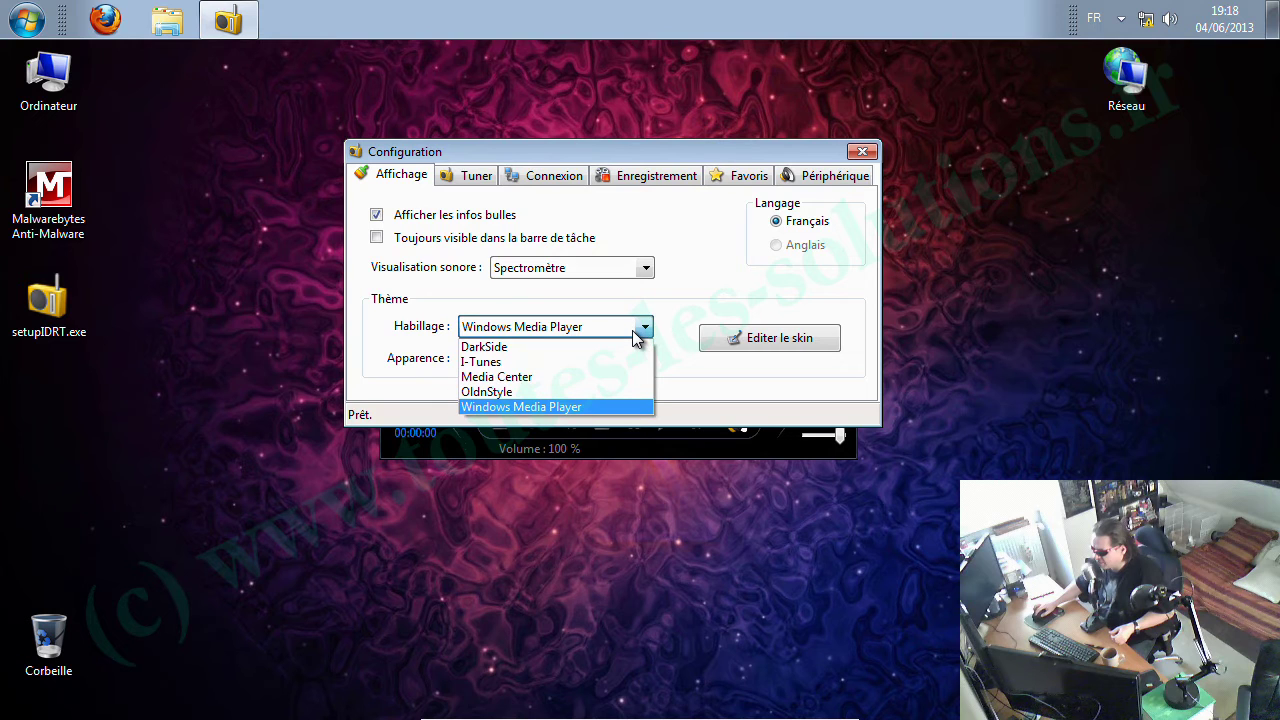
left_click(585, 362)
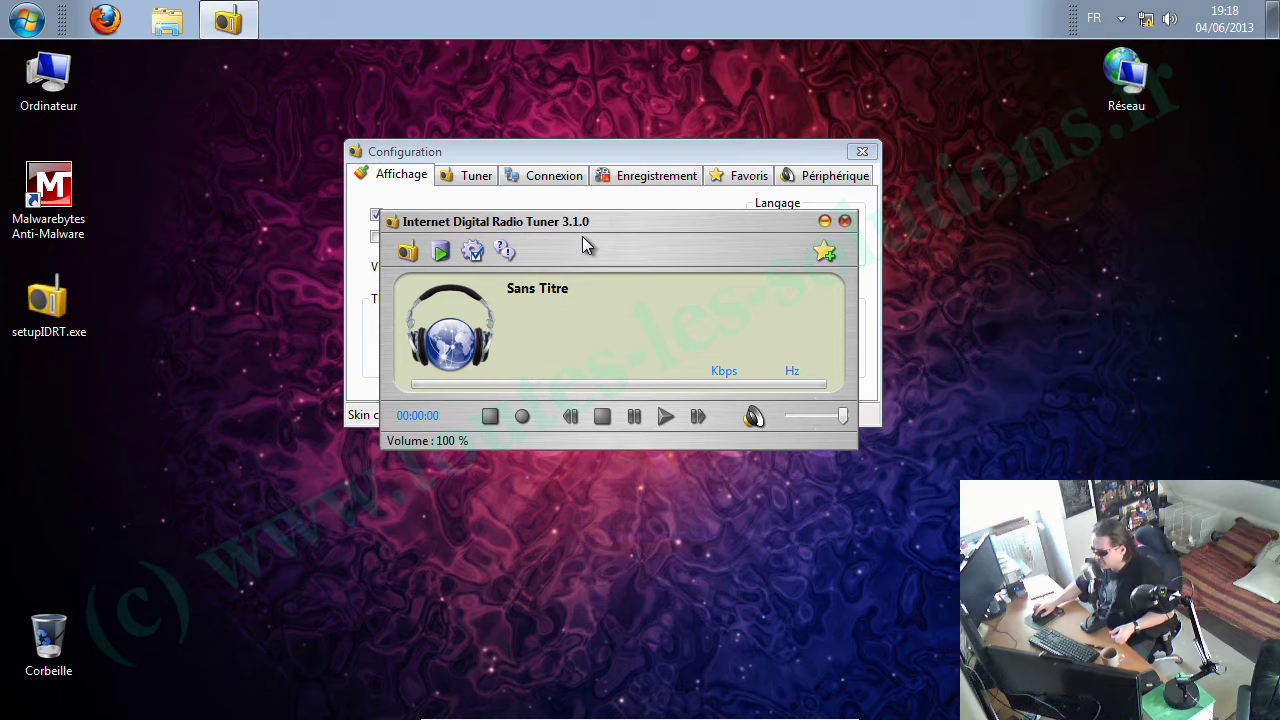
left_click(591, 152)
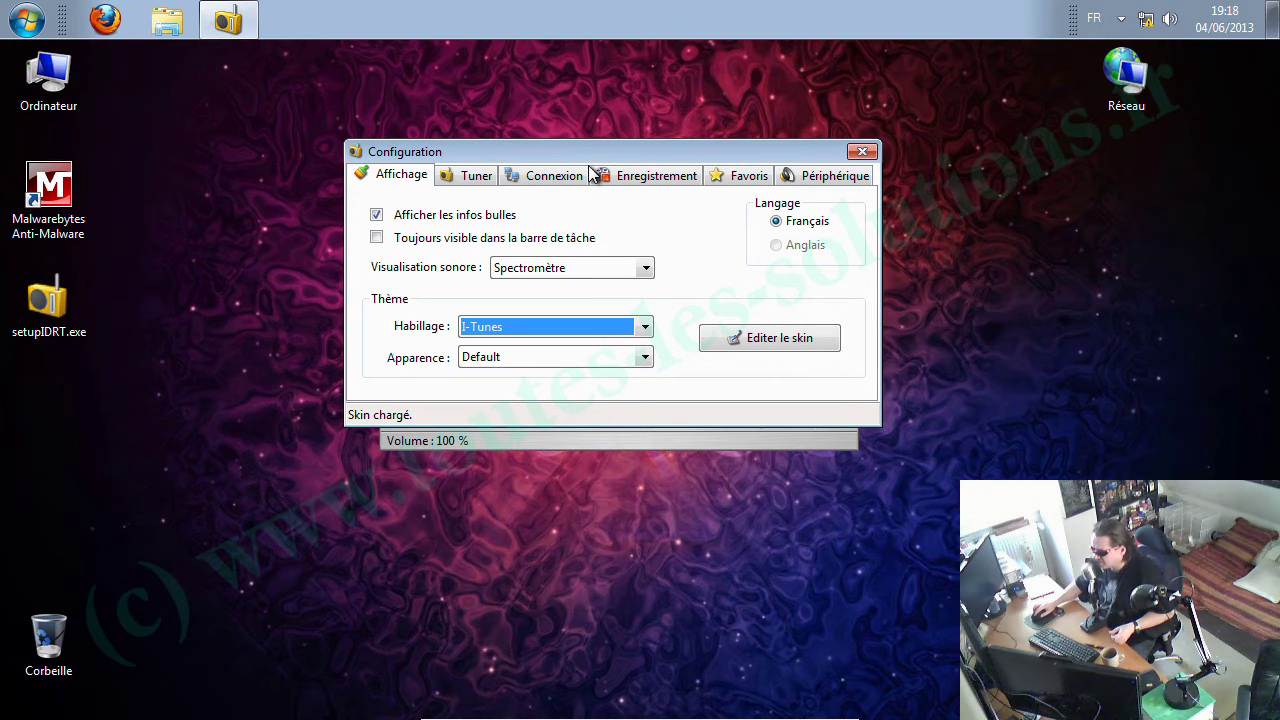
- Examine the tuner settings and the local tuner's properties form, closing the form without entering anything
left_click(471, 176)
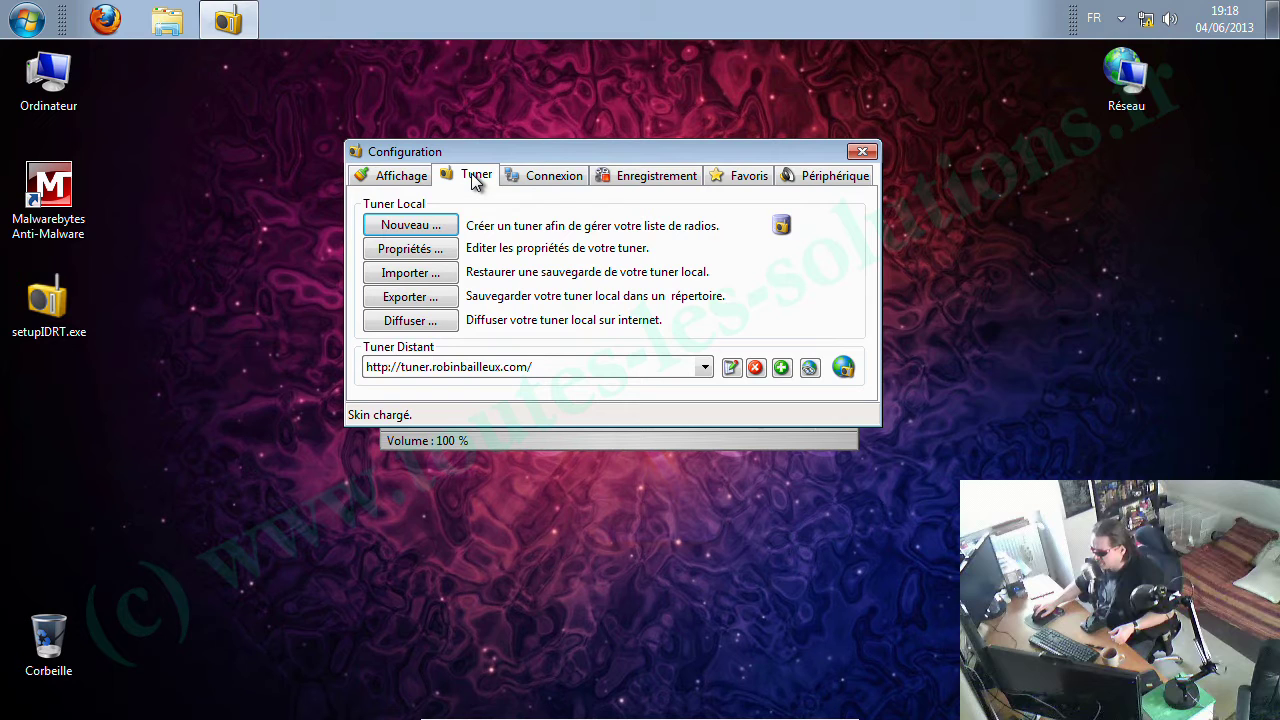
left_click(427, 258)
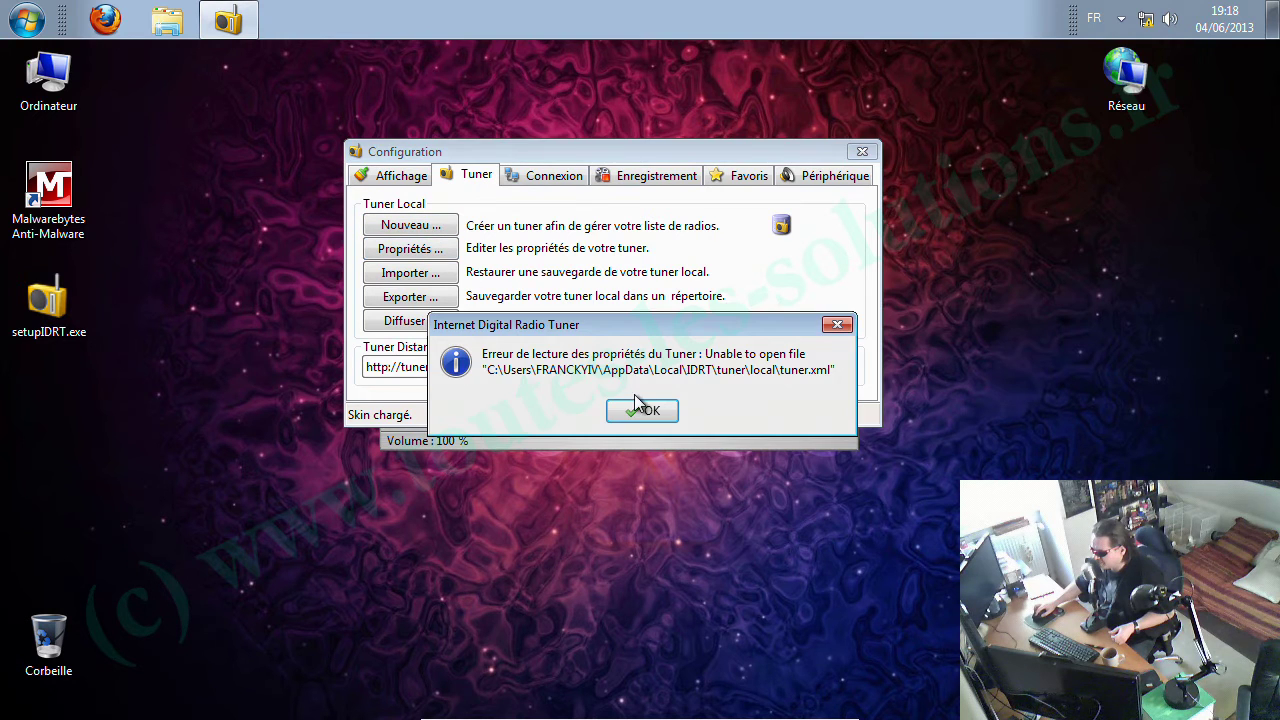
left_click(641, 412)
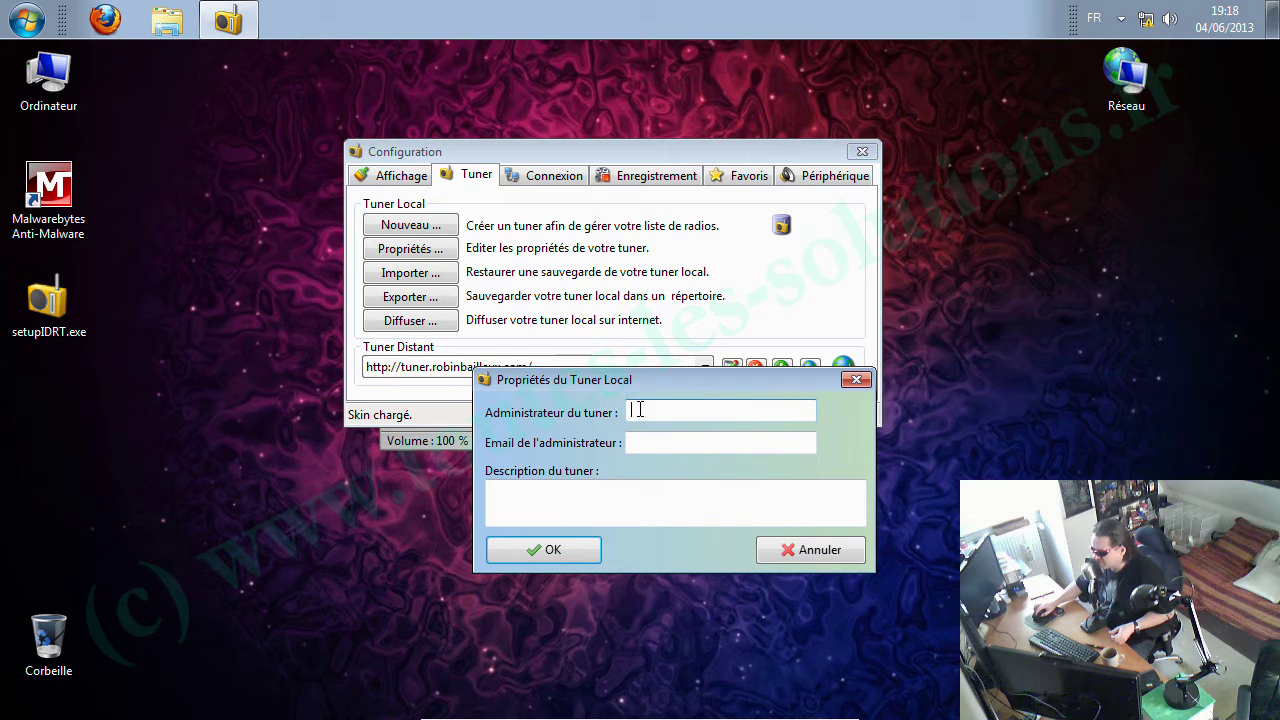
left_click(856, 379)
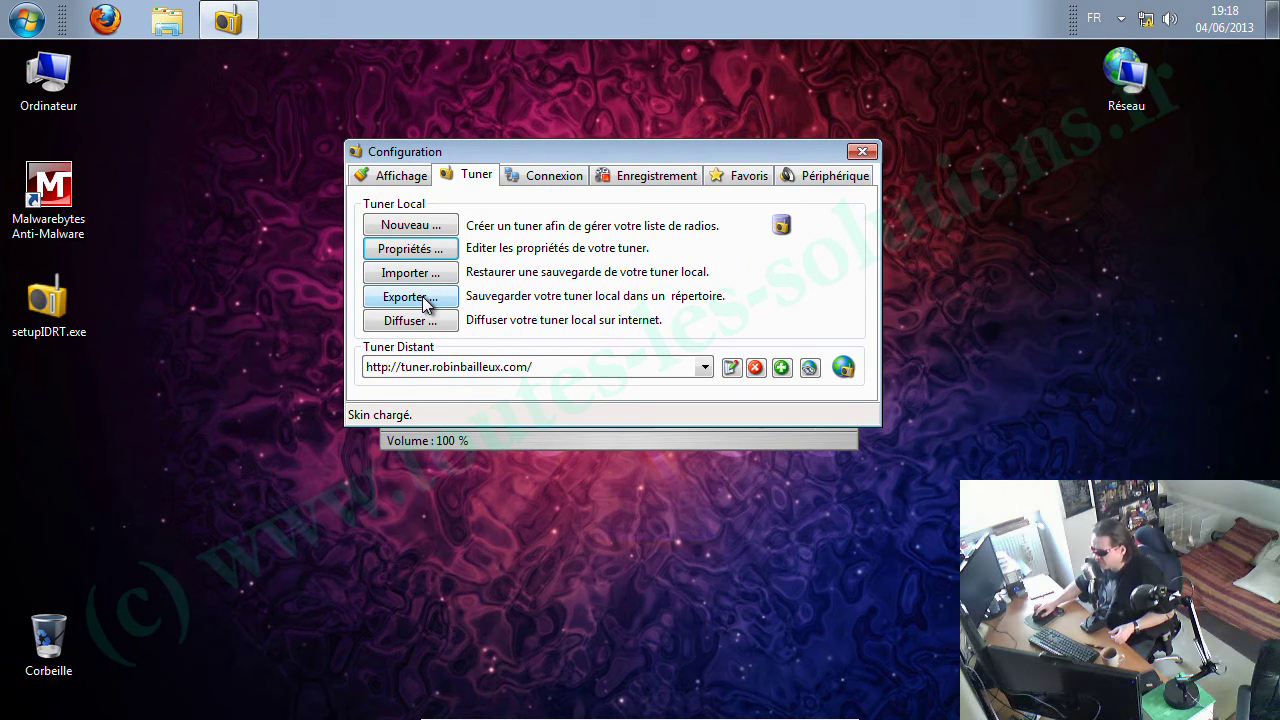
- Review the connection and proxy settings and the recording options, including the available recording formats
left_click(548, 180)
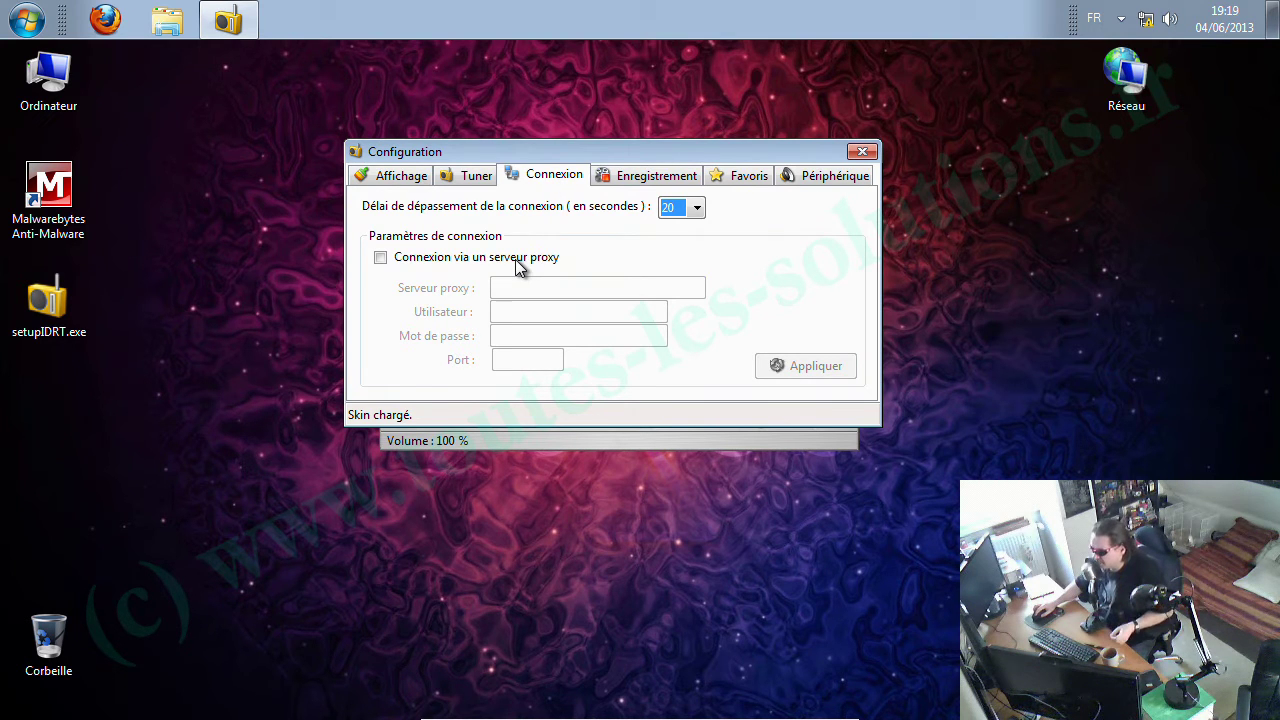
left_click(648, 178)
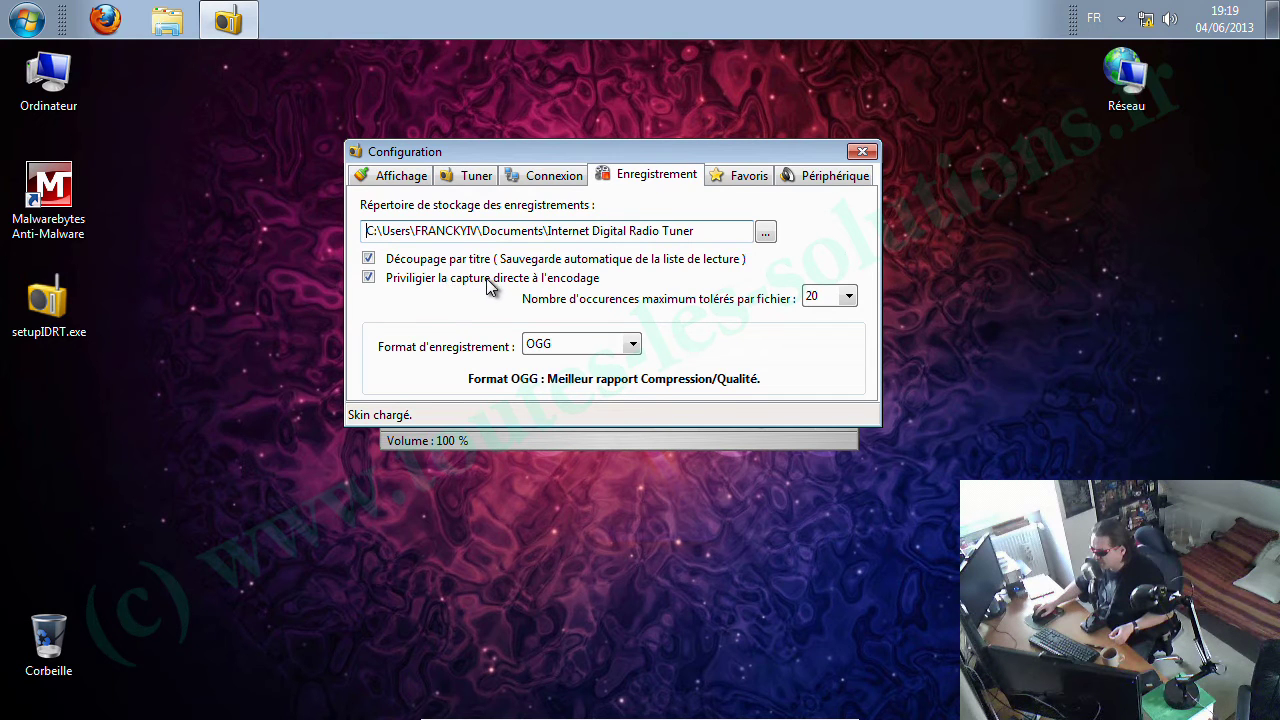
left_click(632, 345)
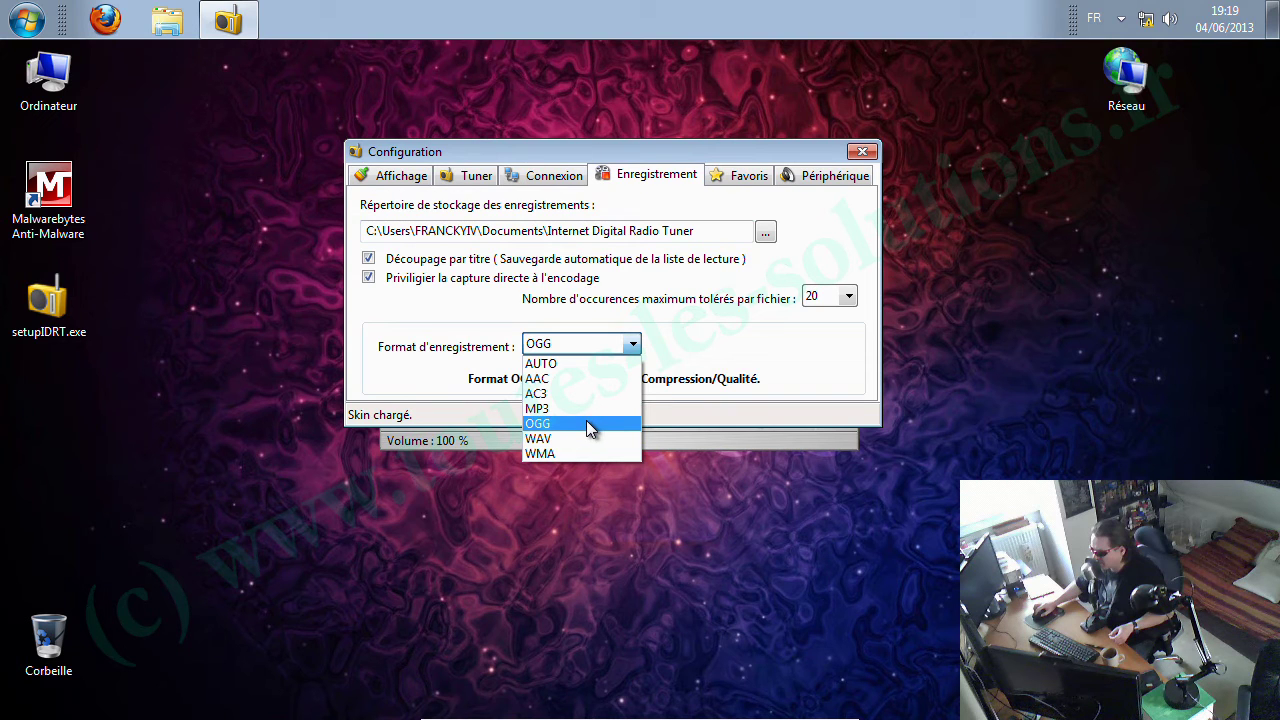
left_click(675, 340)
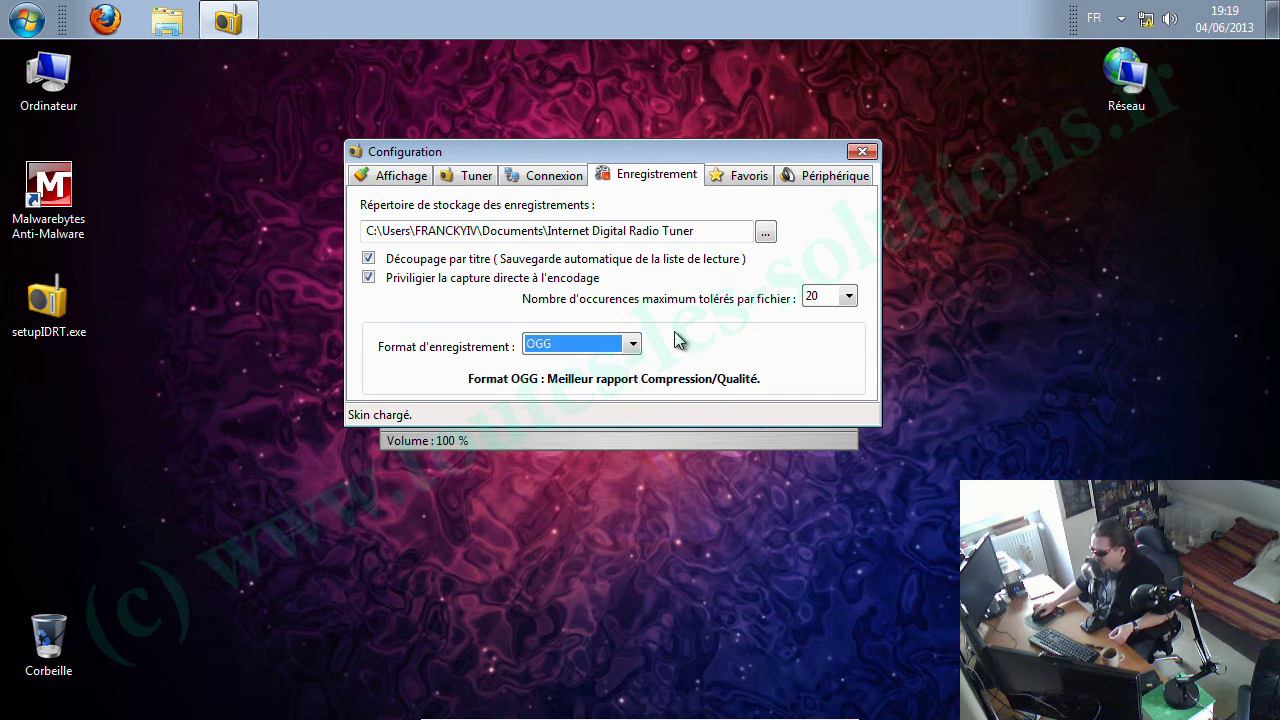
- Review the favourites and audio device settings, and close the configuration
left_click(743, 178)
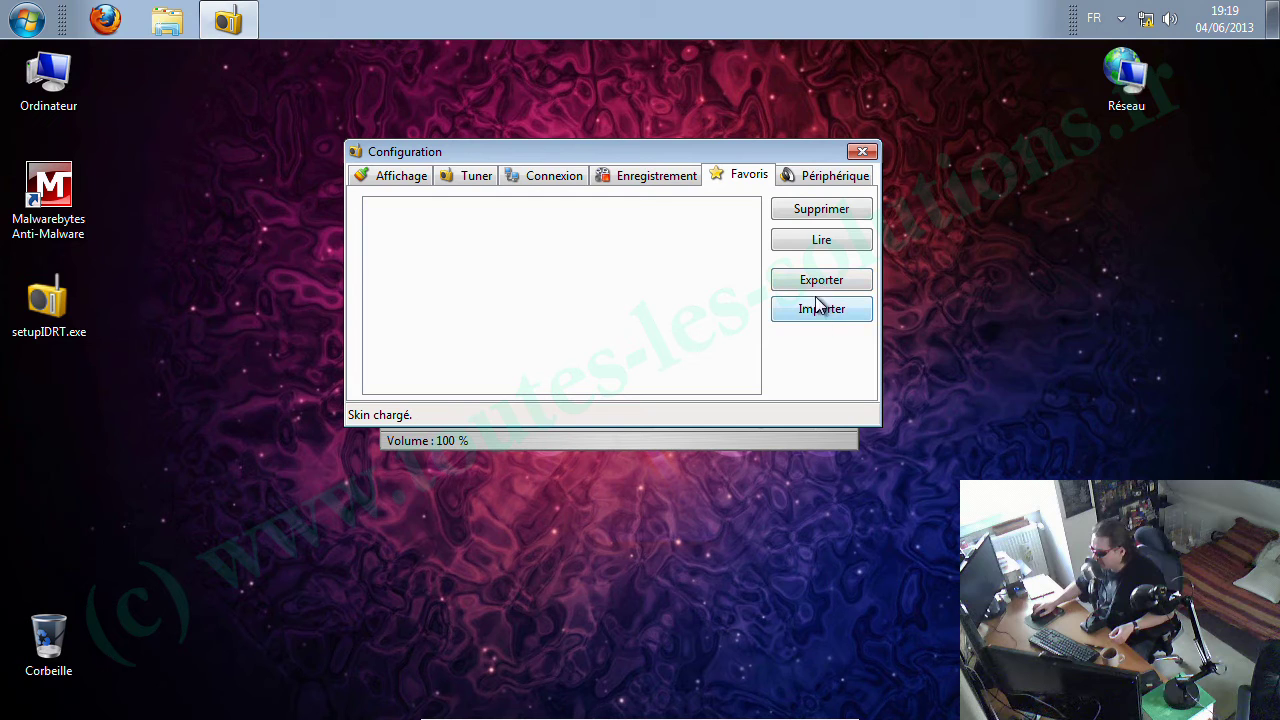
left_click(815, 178)
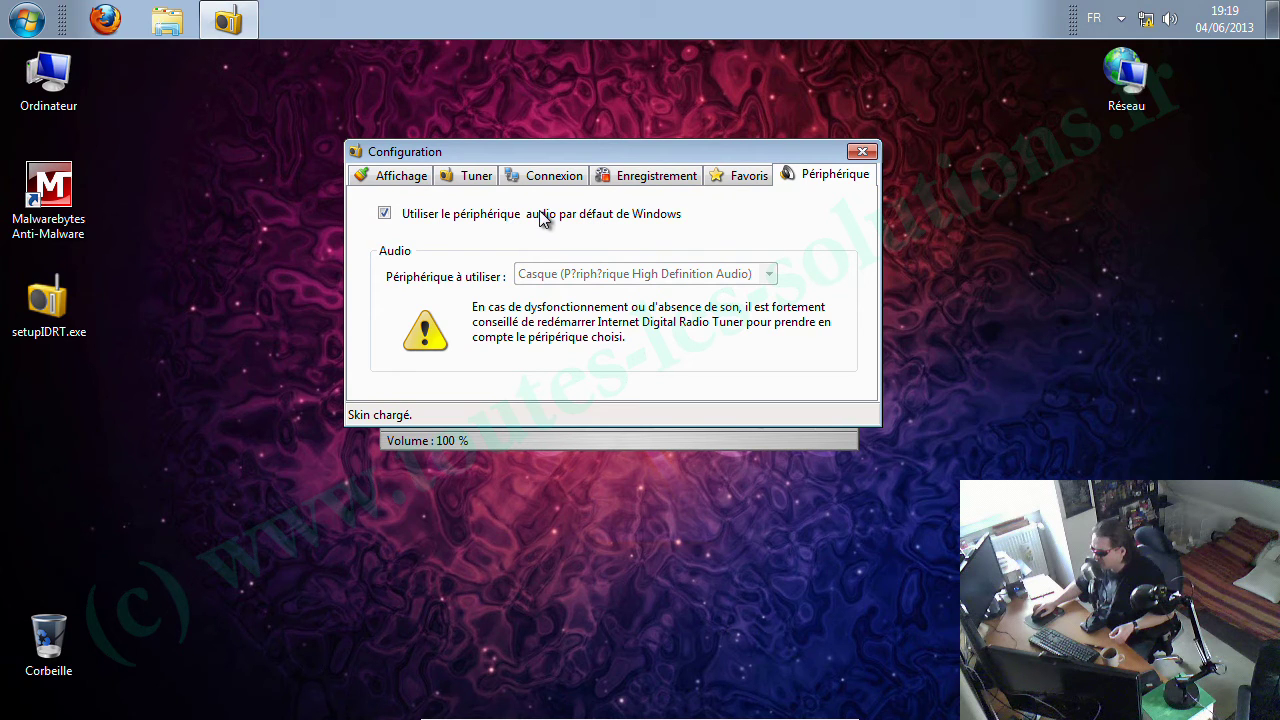
left_click(862, 153)
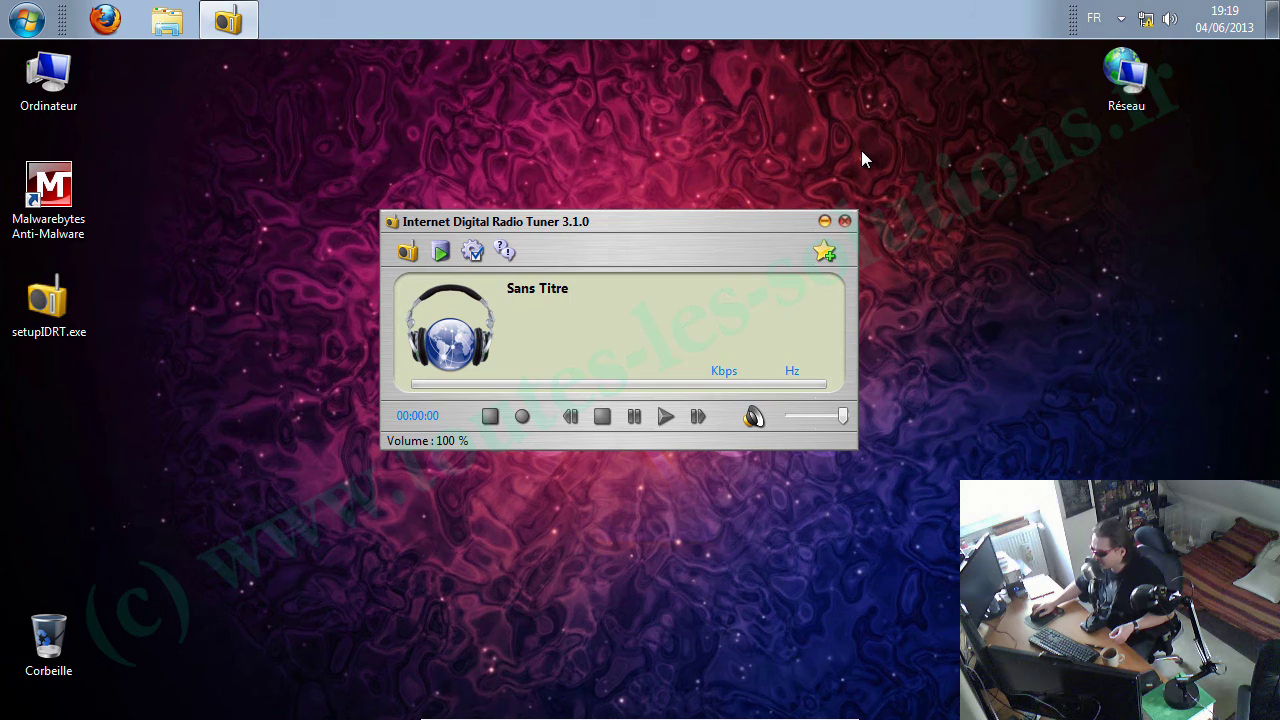
- View the Lecteur Audio window, temporarily docking the taskbar on the desktop's left edge to move the window clear, and close it
left_click(441, 254)
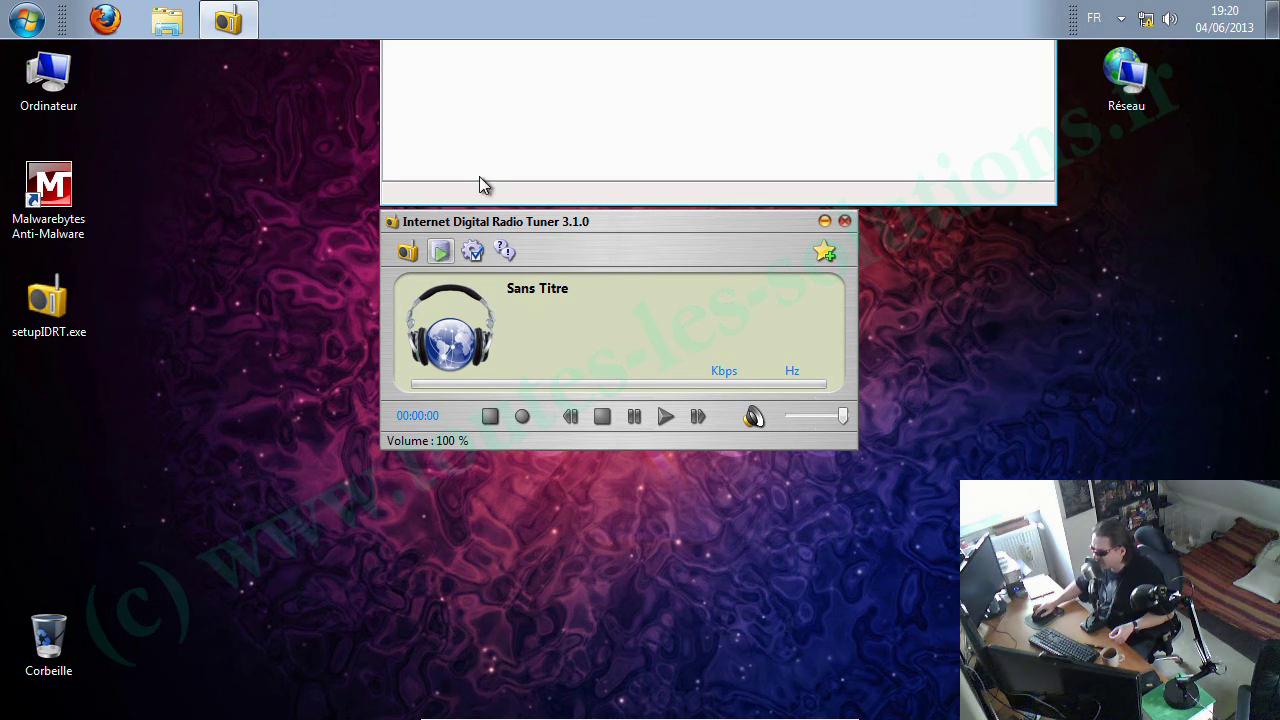
left_click_drag(571, 23, 125, 245)
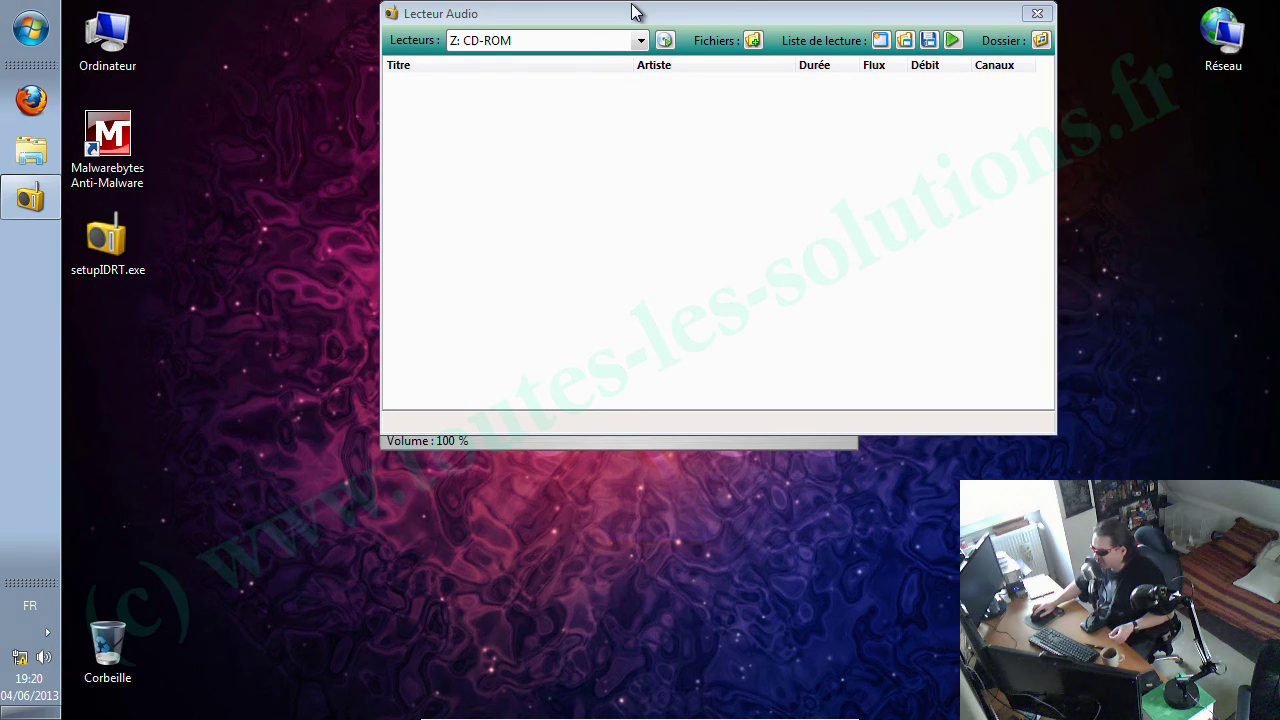
left_click_drag(634, 11, 588, 185)
left_click_drag(37, 348, 634, 33)
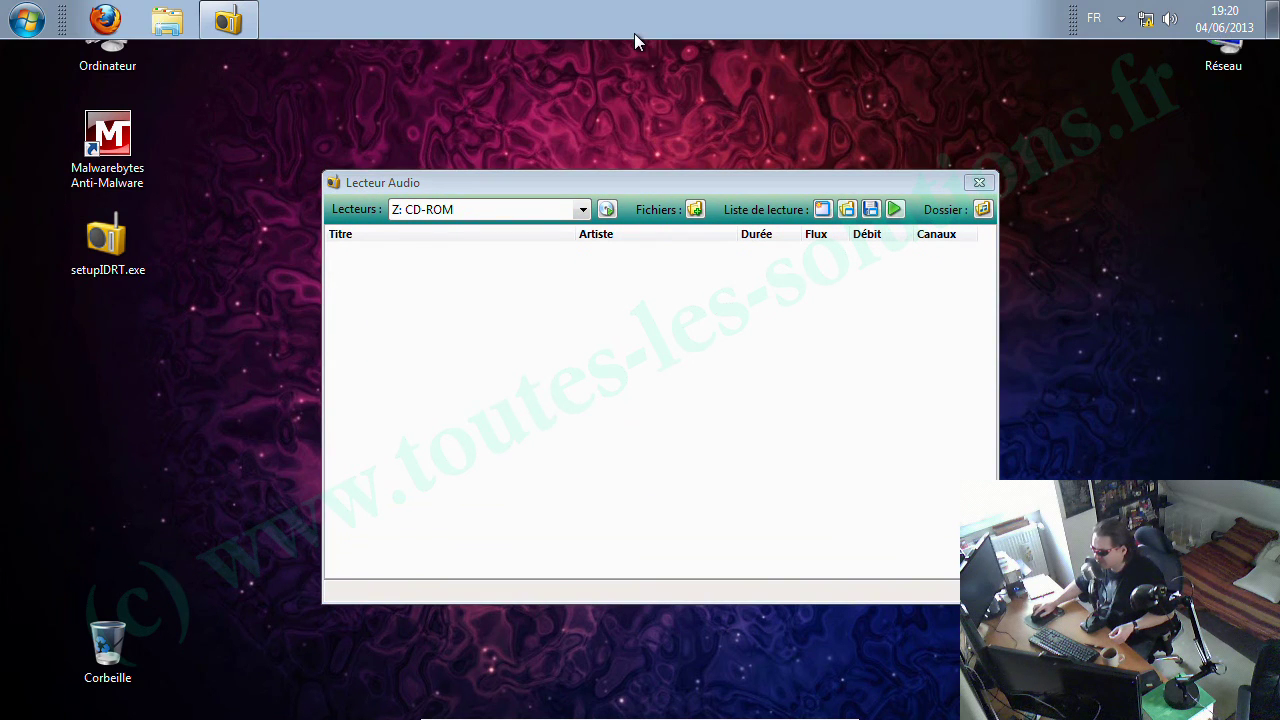
left_click(979, 183)
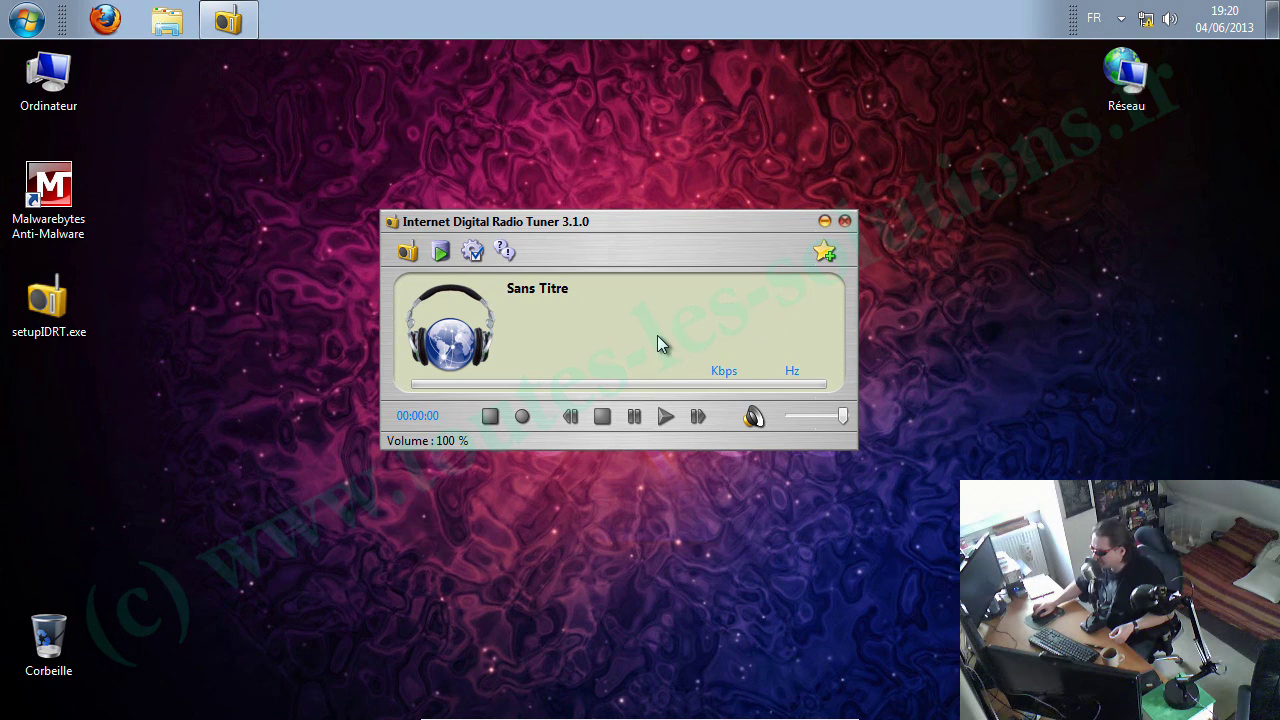
- Exit the radio tuner and minimise the Windows 7 64 Bits virtual machine window to return to the host desktop
left_click(844, 221)
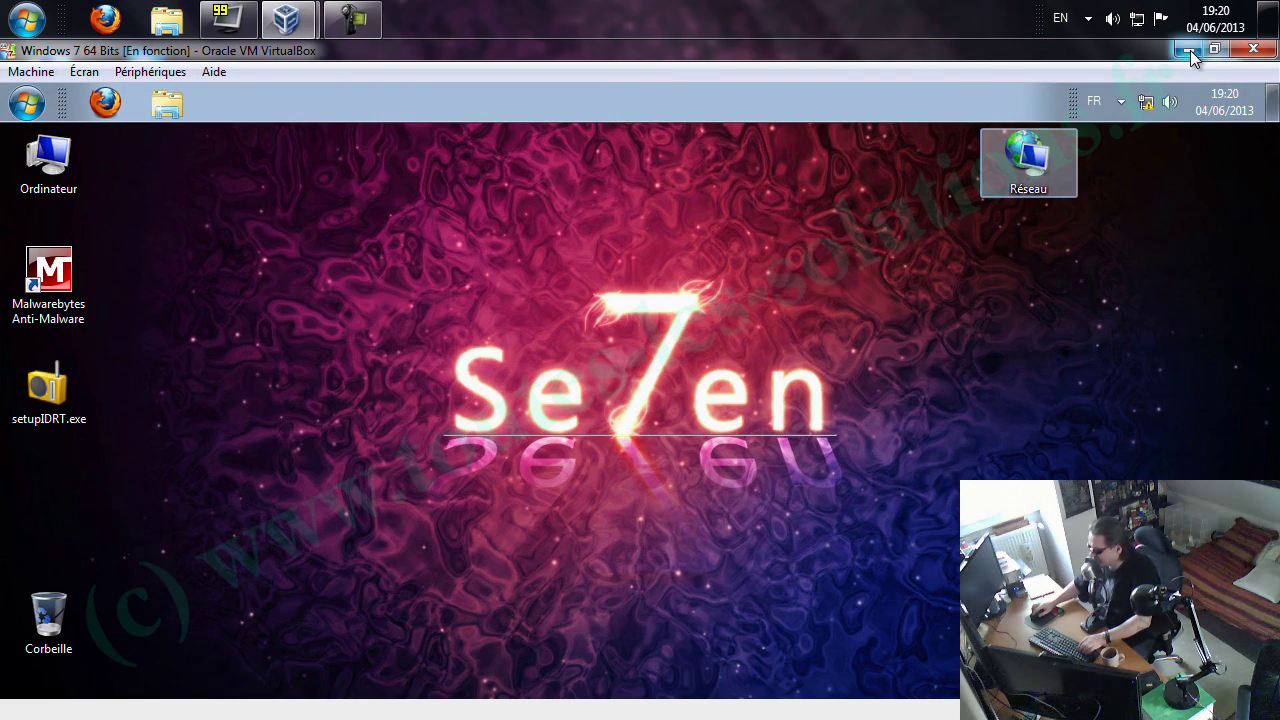
left_click(1190, 50)
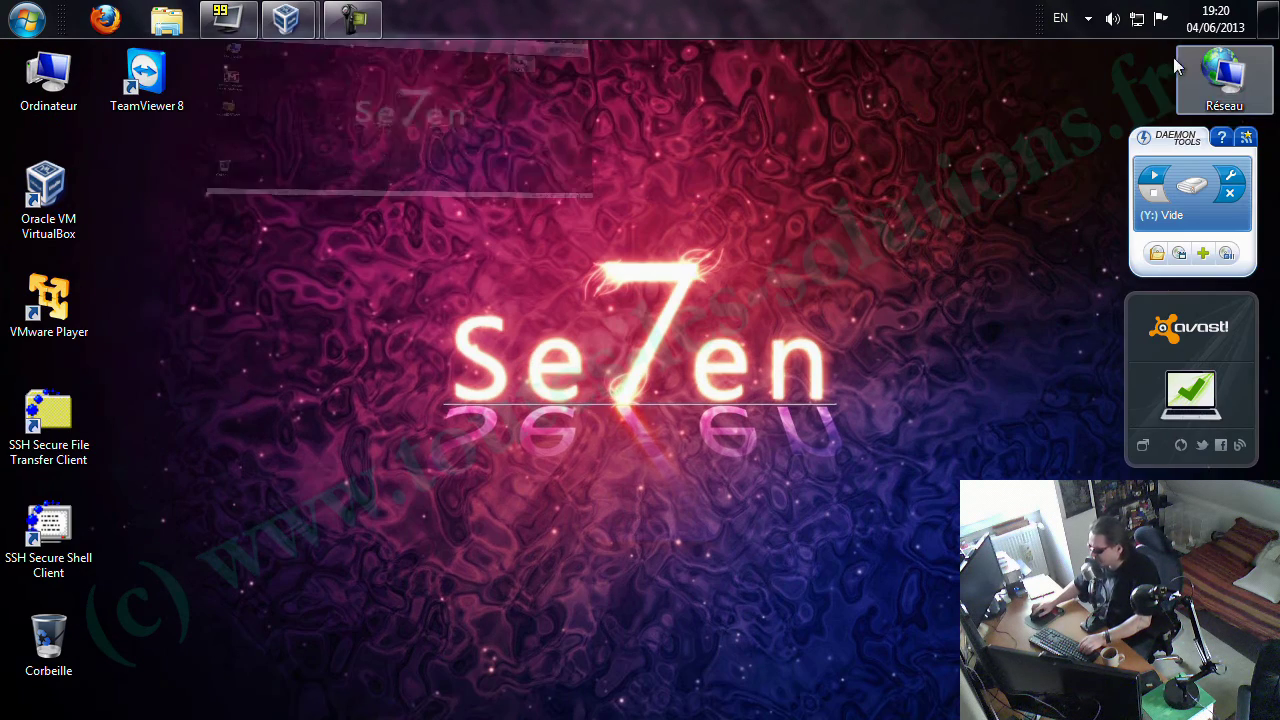